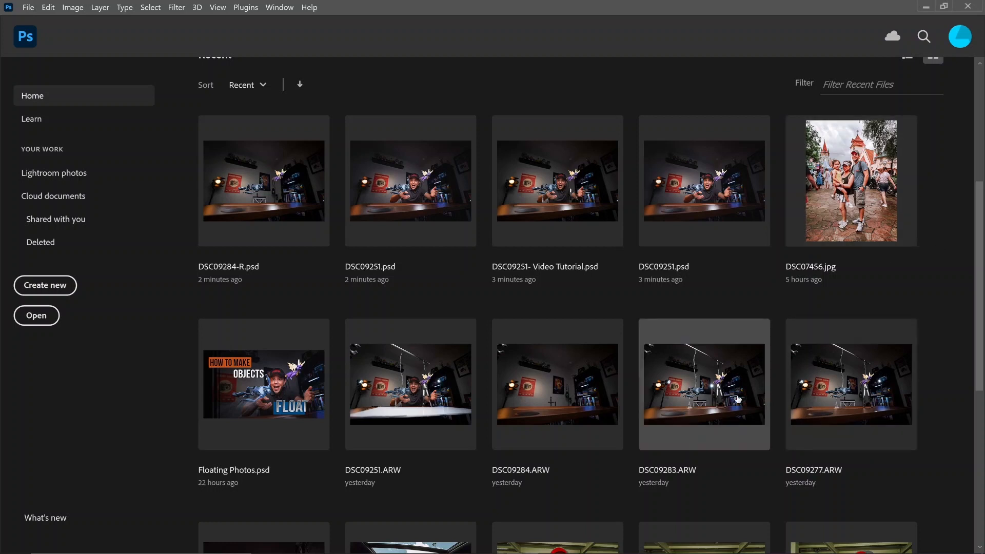
Open the raw photos DSC09283.ARW and DSC09284.ARW as two separate documents
left_click(714, 400)
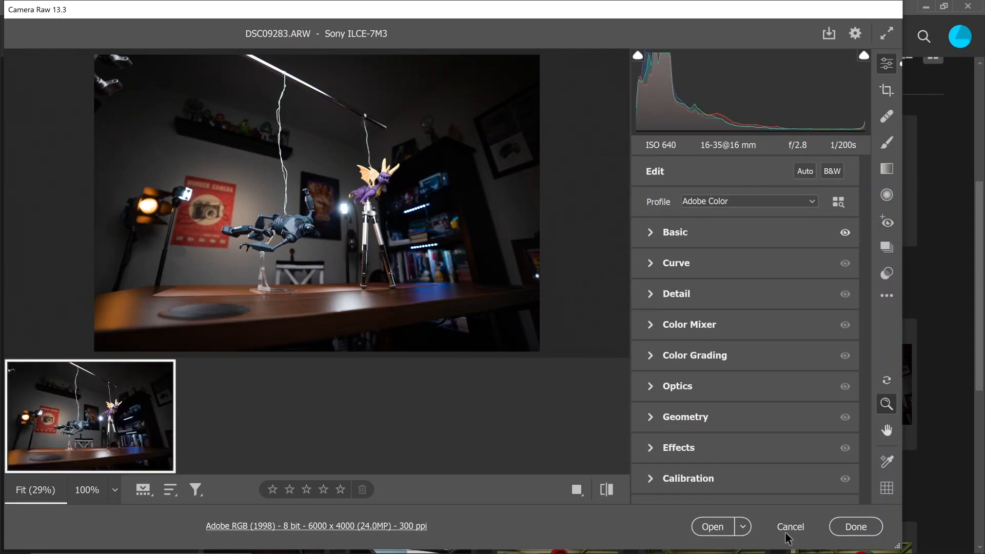
left_click(717, 526)
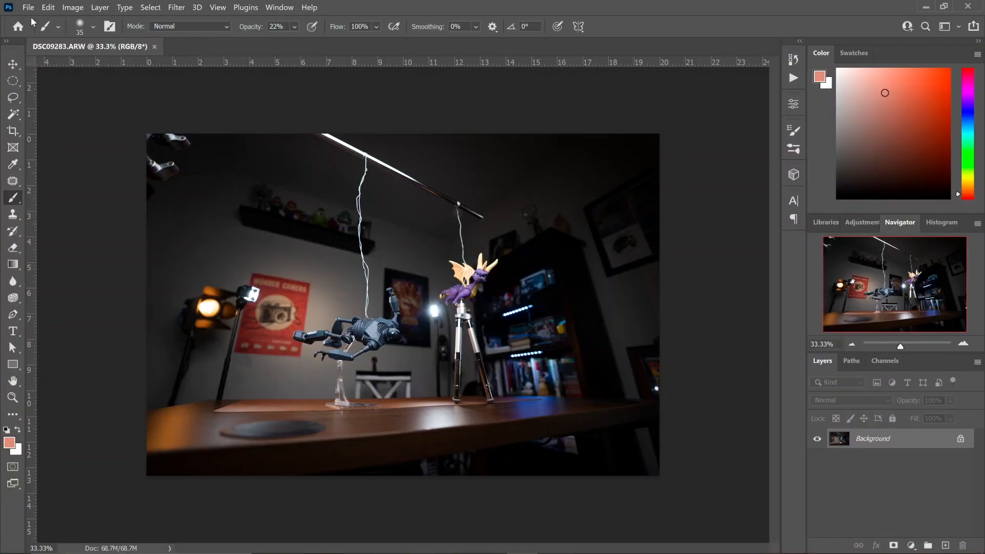
left_click(29, 8)
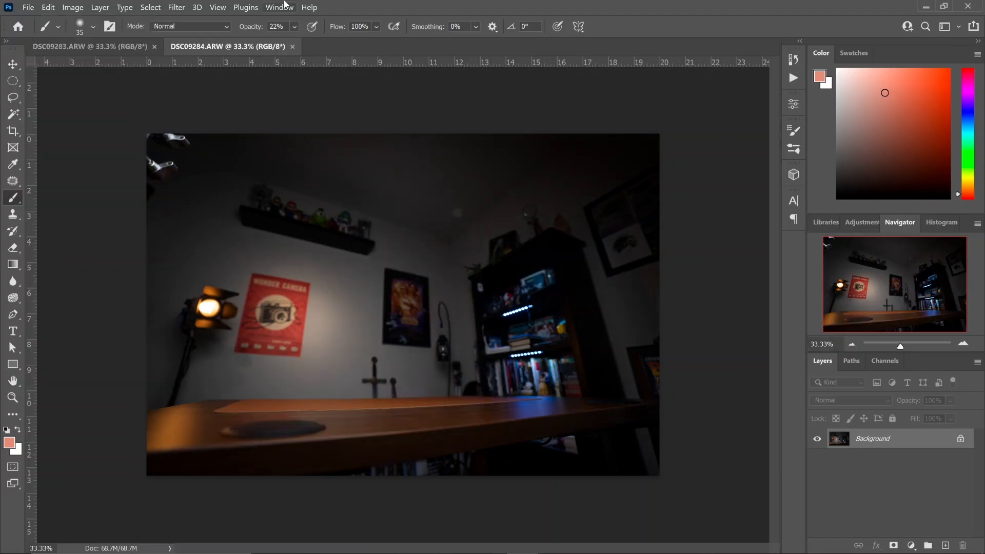
Compare the DSC09283.ARW photo of the suspended figures with the empty-scene photo DSC09284.ARW
left_click(114, 49)
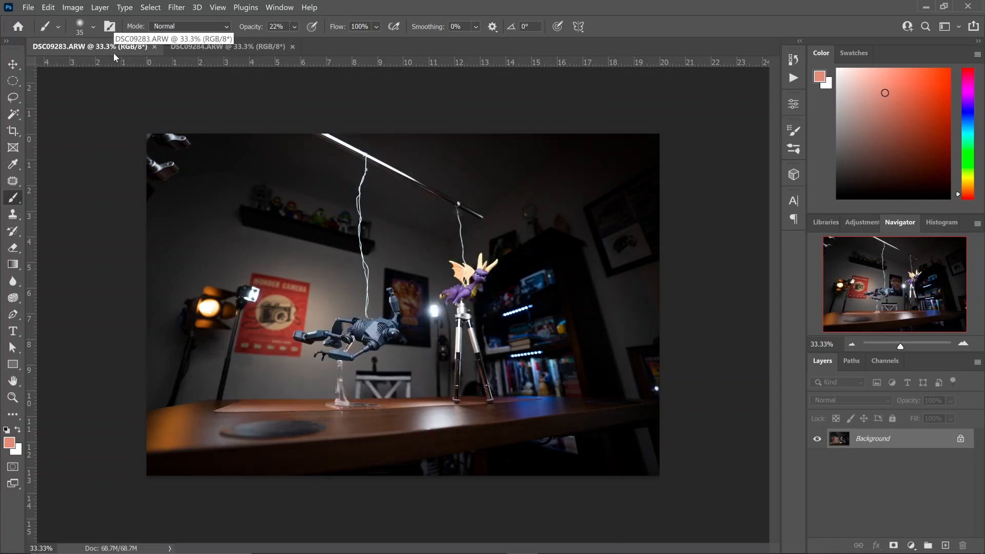
left_click(237, 52)
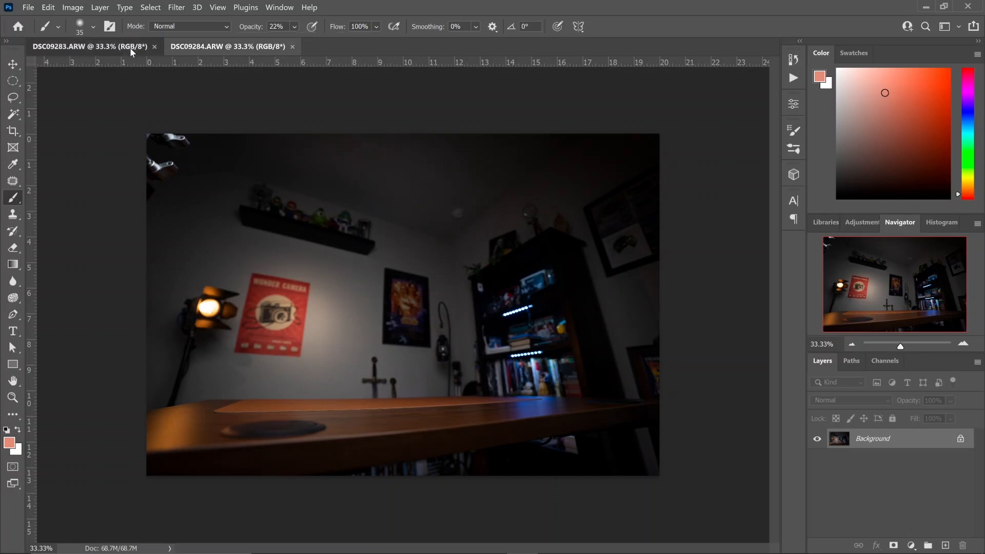
left_click(144, 51)
left_click(193, 54)
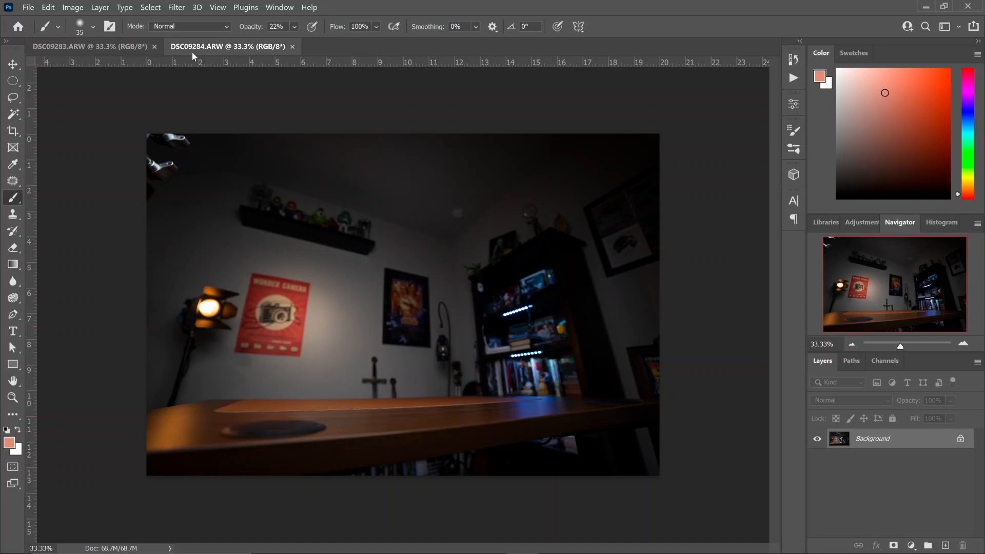
left_click(117, 53)
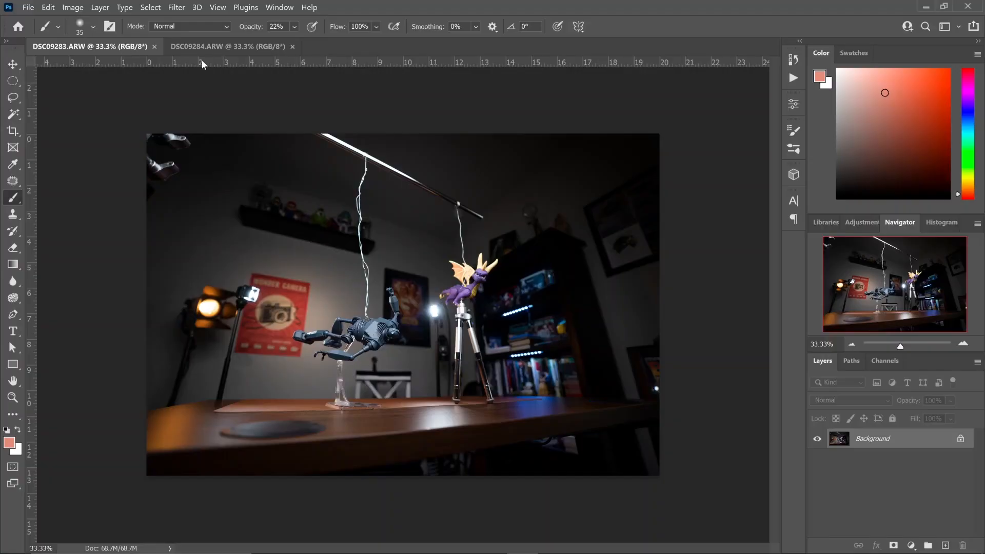
left_click(247, 47)
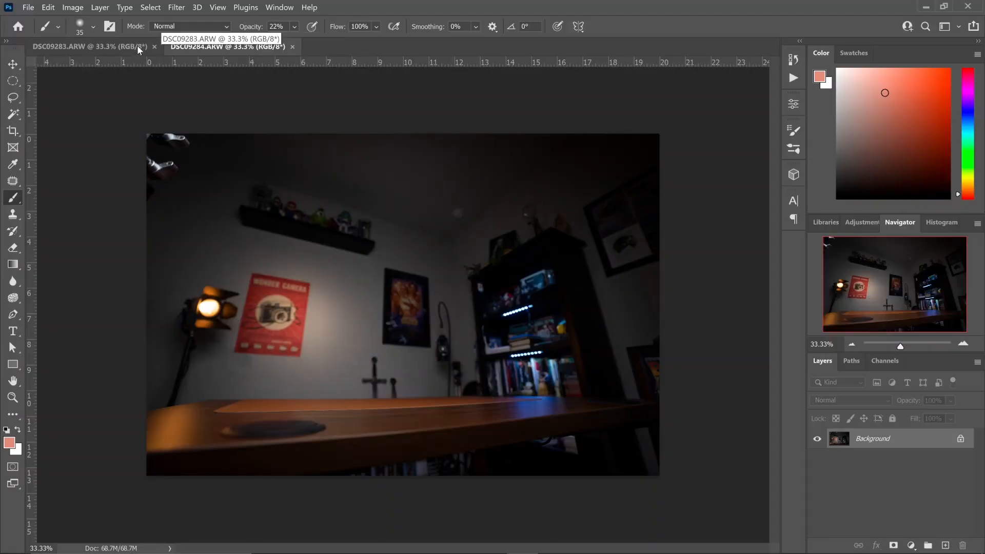
left_click(101, 48)
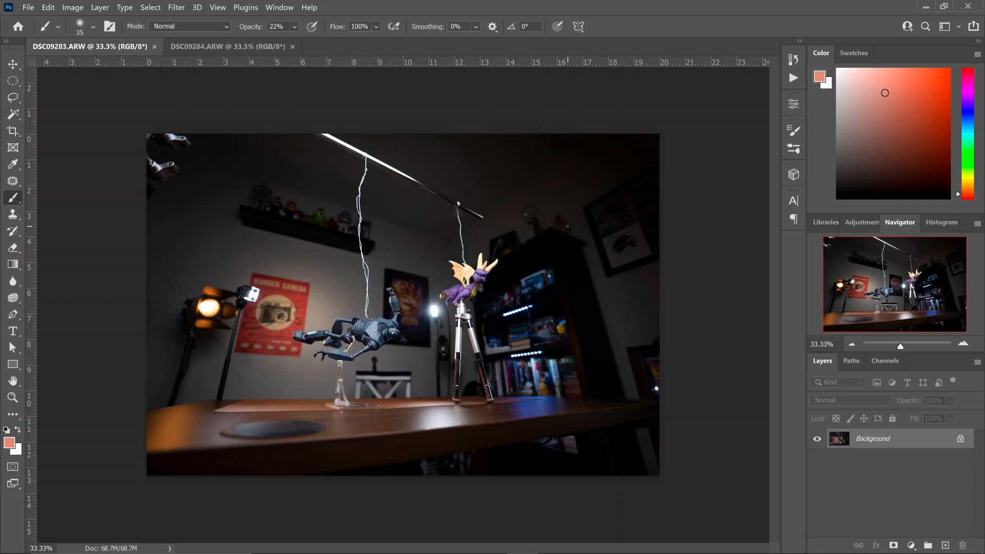
Select the entire DSC09283.ARW image and copy it
key("c")
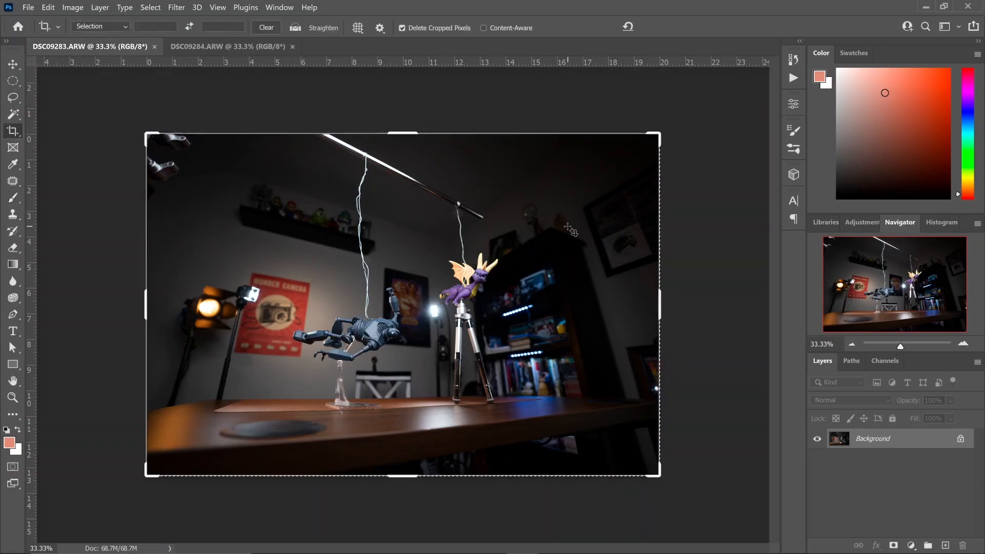
left_click(48, 7)
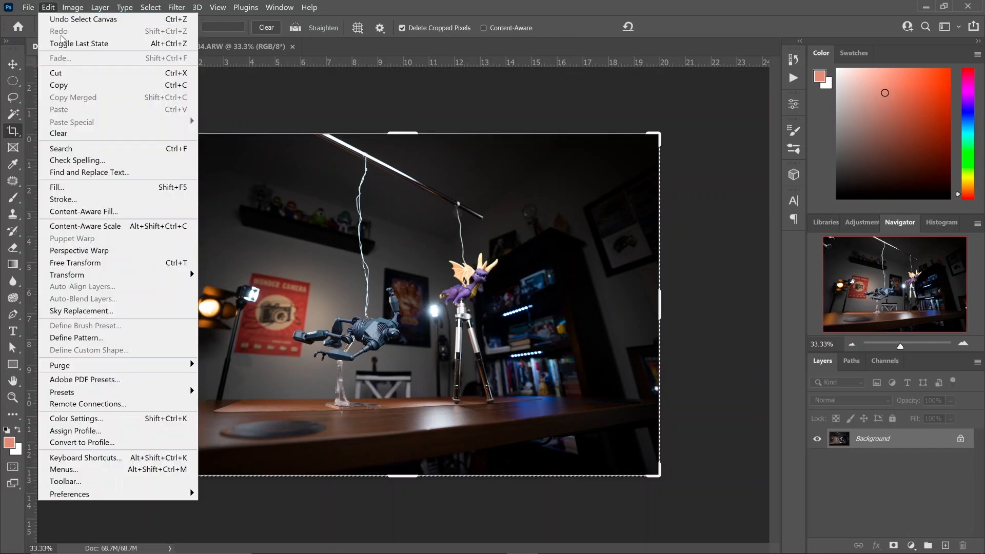
left_click(58, 85)
Paste the copied figures image into DSC09284.ARW as a new layer above the empty scene
left_click(208, 47)
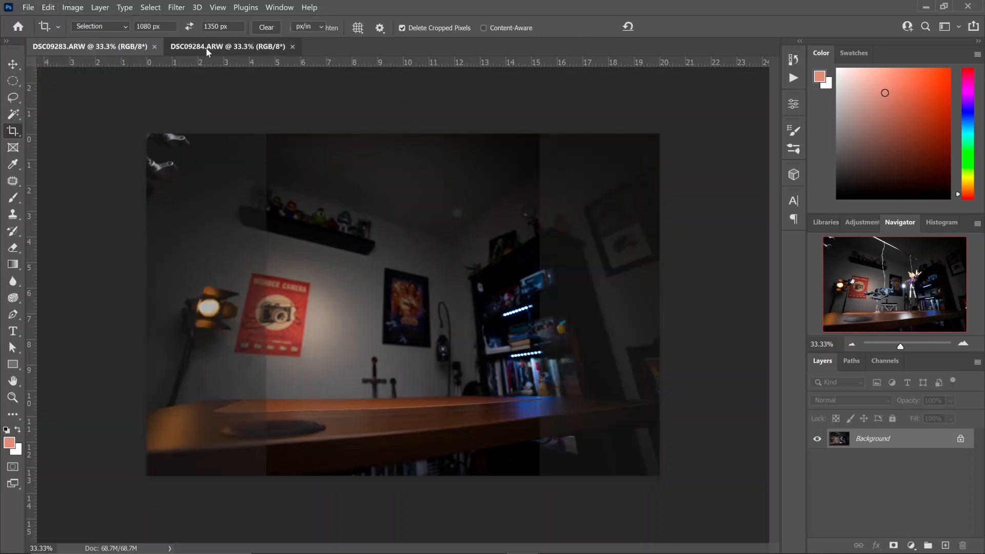
left_click(49, 7)
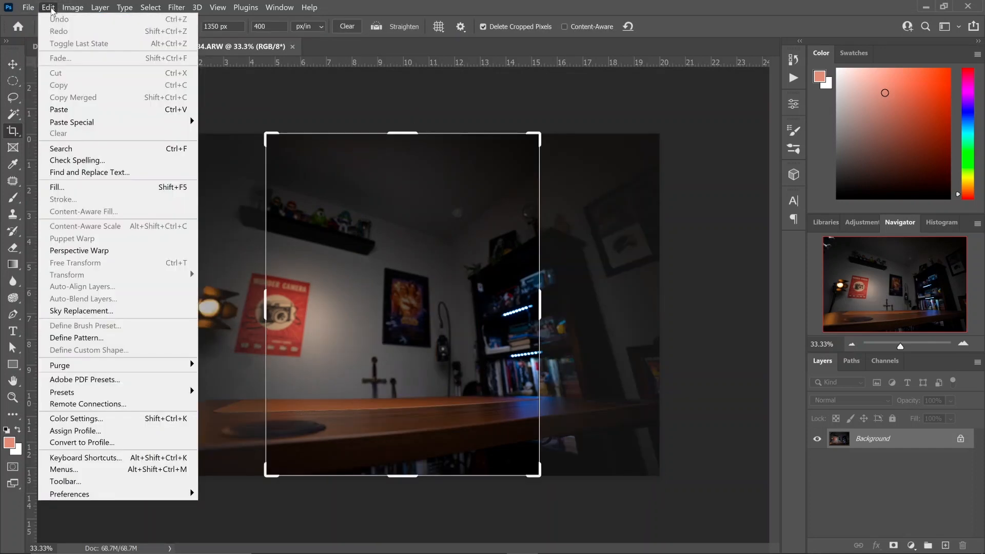
left_click(10, 80)
left_click(55, 7)
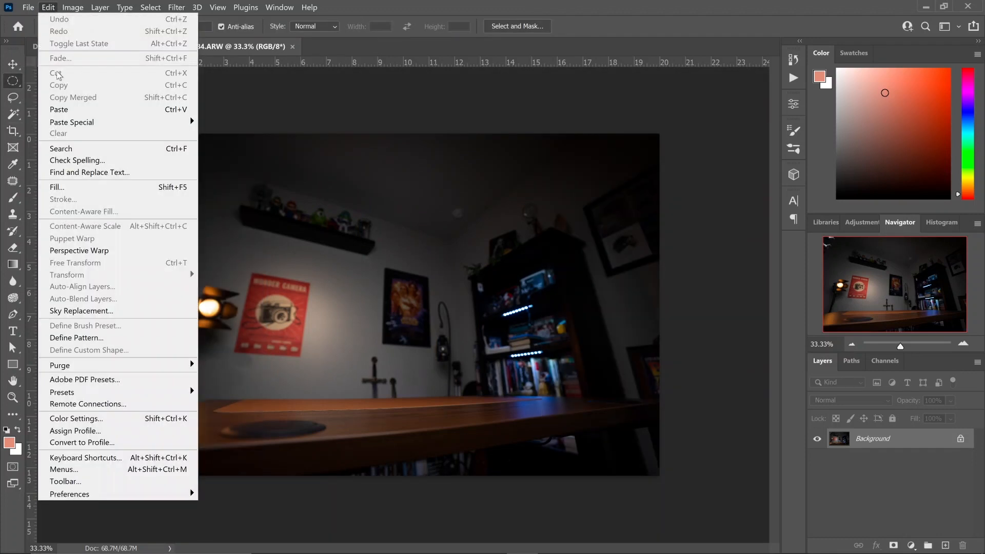
mouse_move(75, 123)
left_click(210, 133)
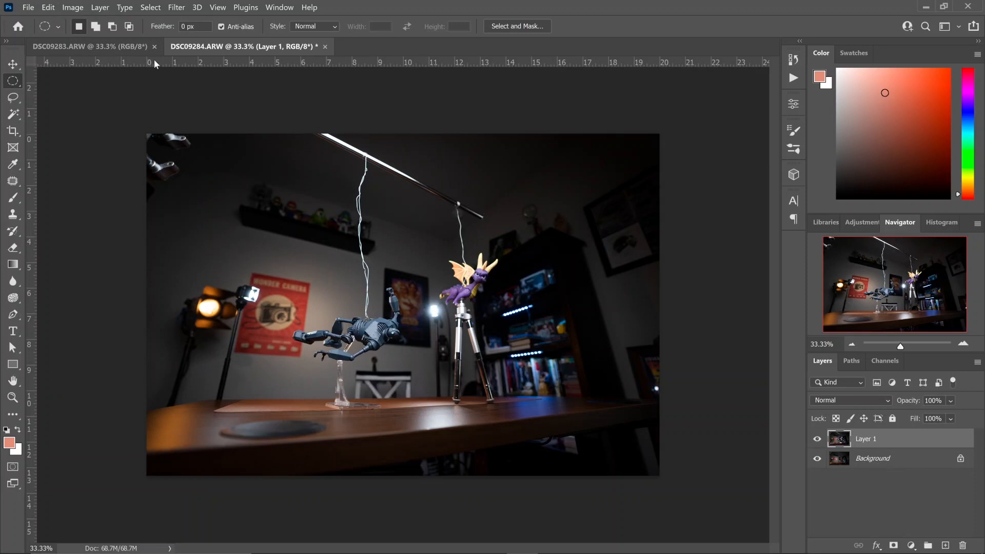
Close the DSC09283.ARW document without saving its changes
left_click(143, 50)
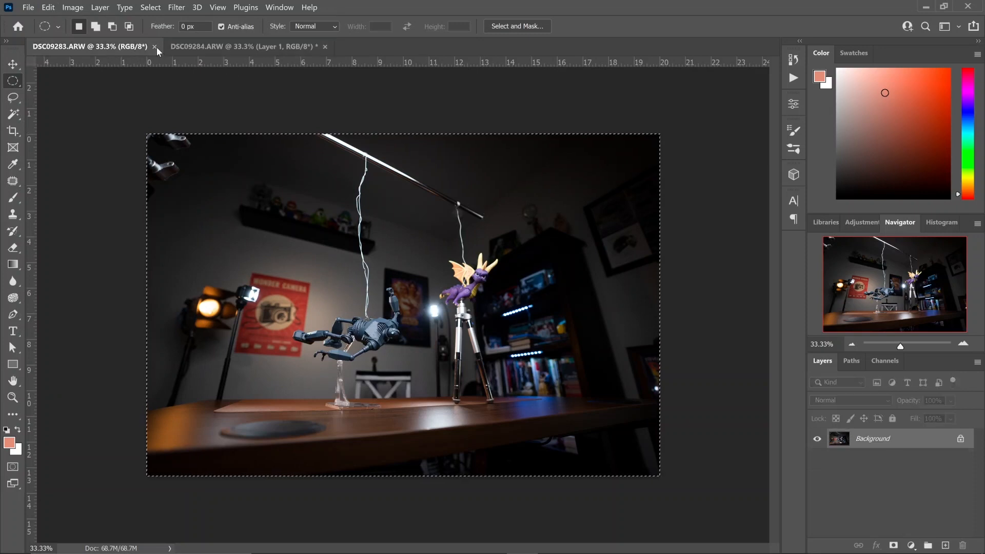
left_click(155, 47)
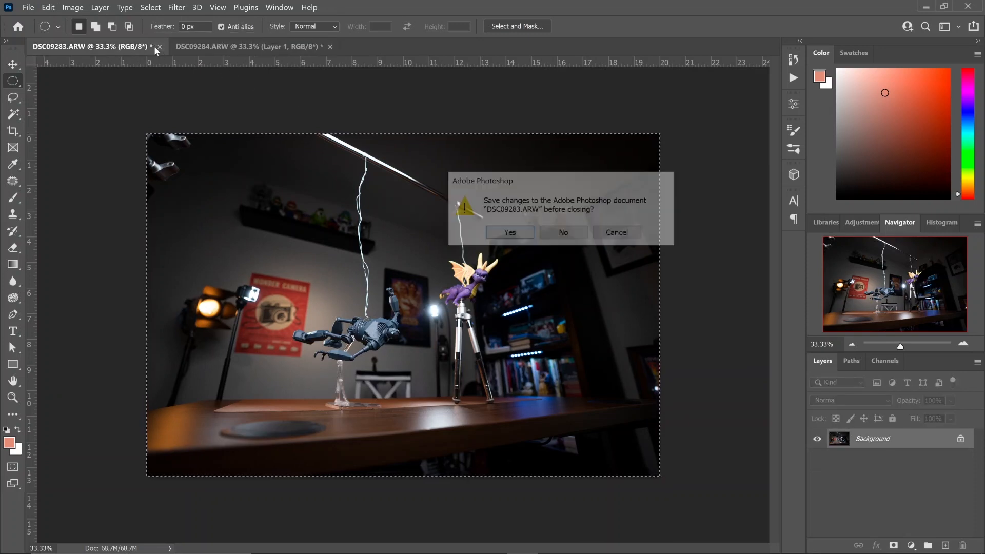
left_click(563, 232)
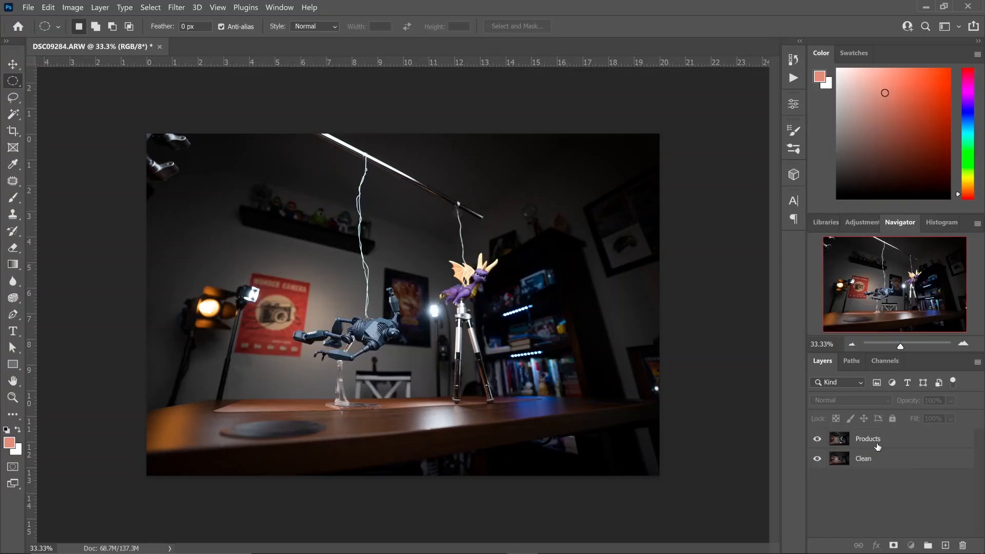
Add a white layer mask to the Products layer and choose the Brush tool
left_click(877, 447)
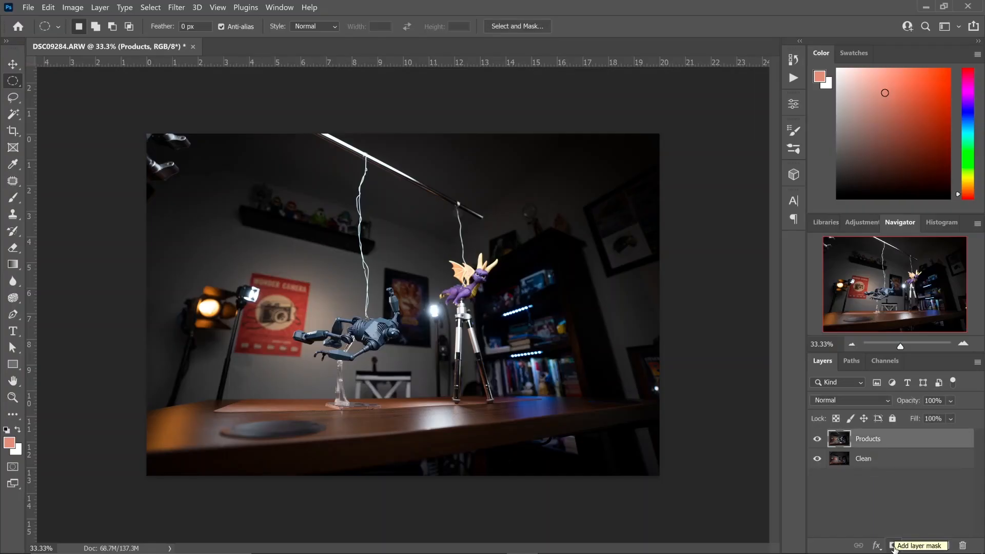
left_click(894, 547)
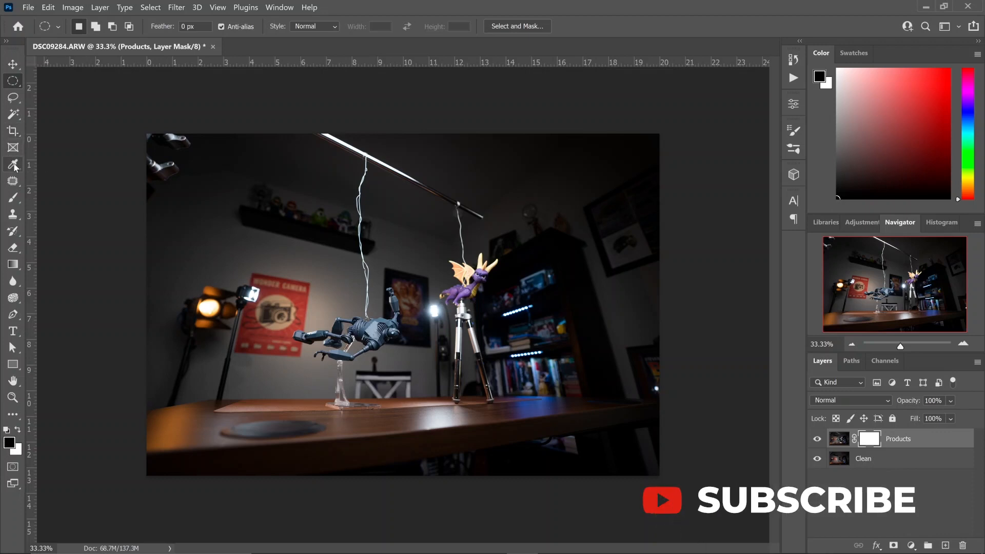
left_click(14, 198)
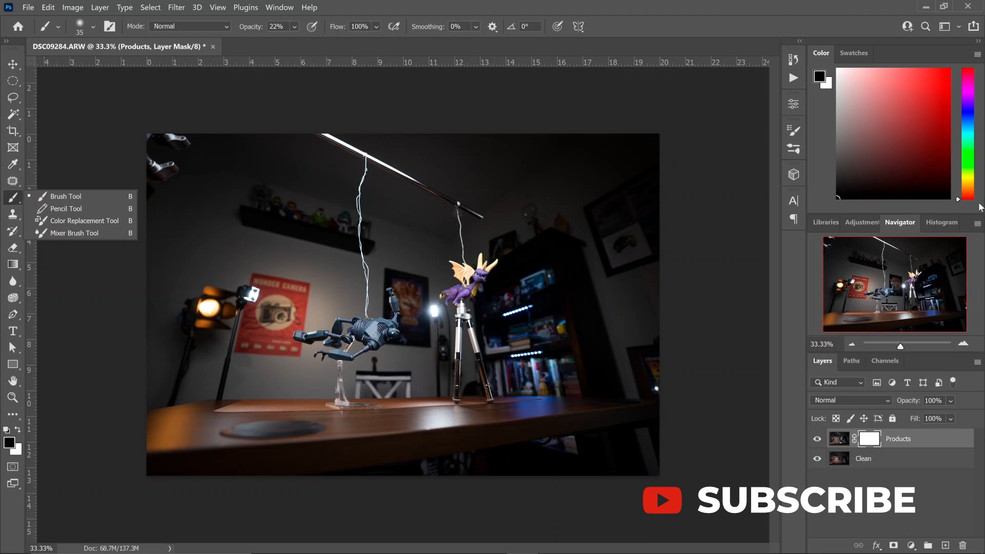
left_click(912, 227)
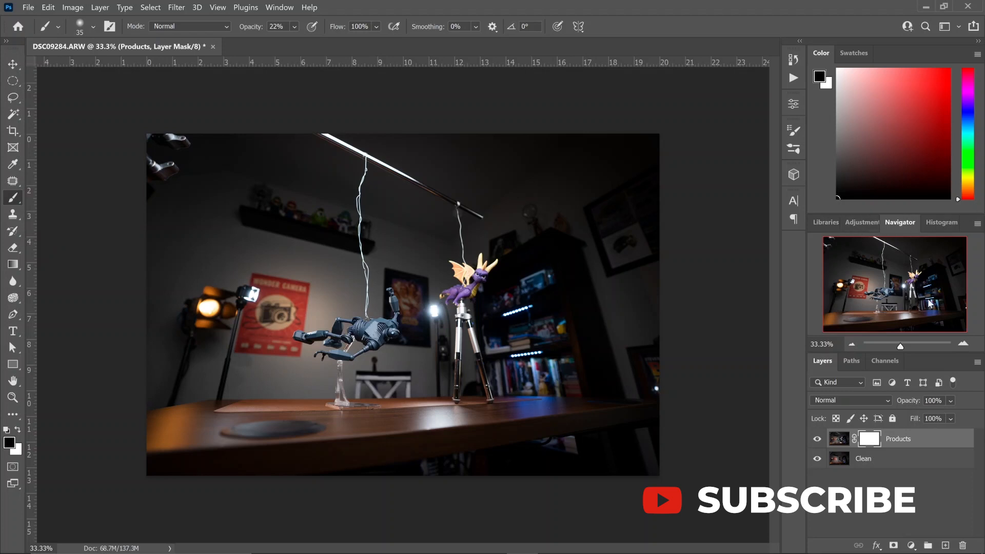
Set the brush to 50% opacity and 250 px for masking the string above the robot
left_click(960, 343)
left_click(960, 343)
left_click(959, 344)
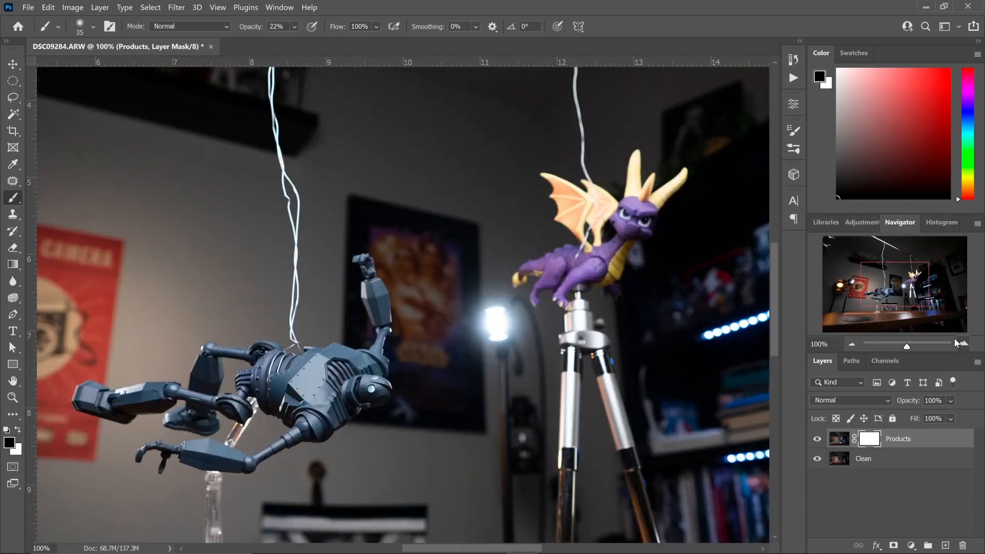
left_click(958, 344)
mouse_move(899, 278)
left_mouse_down()
mouse_move(881, 292)
mouse_move(887, 277)
left_mouse_up()
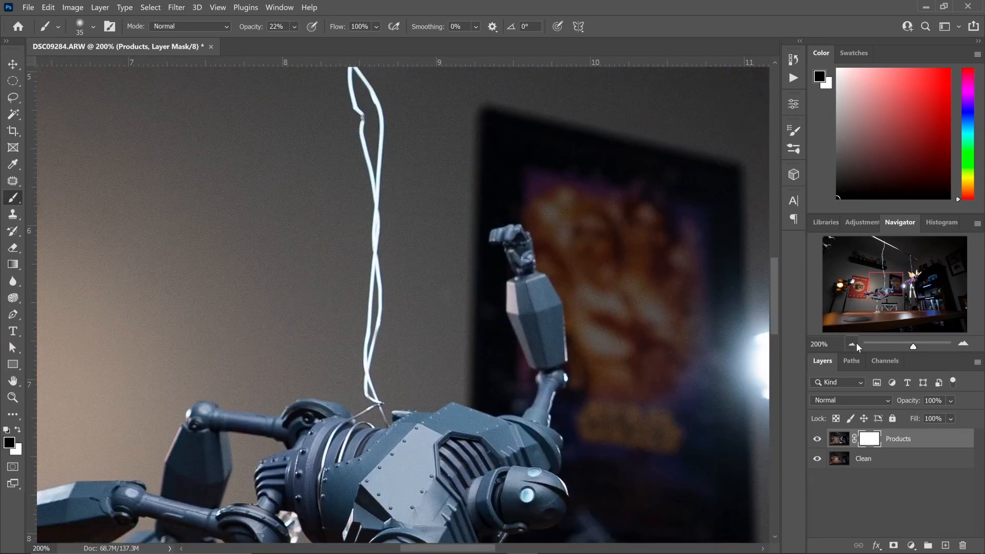
left_click(852, 344)
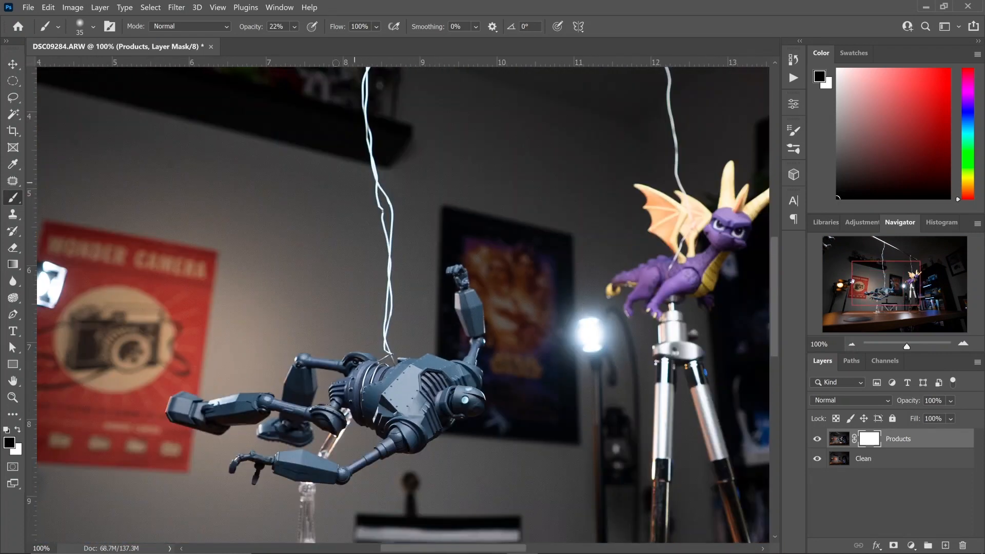
left_click(300, 25)
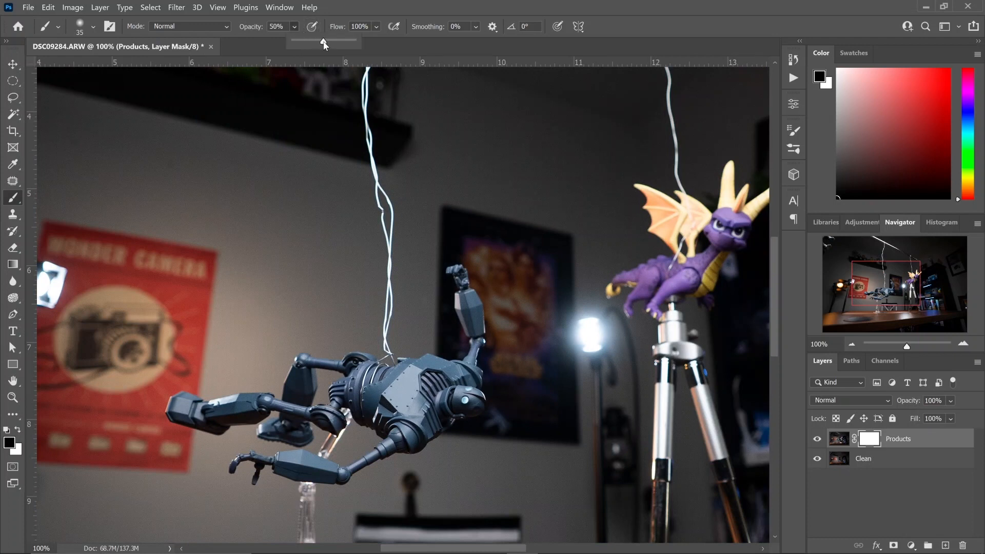
key("bracketright")
key("bracketright")
key("bracketright")
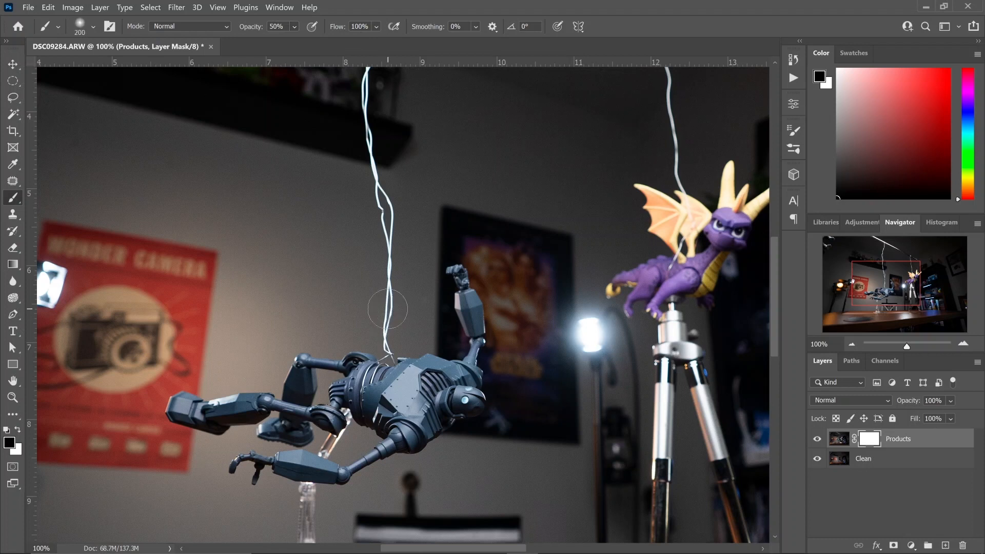
key("bracketright")
key("bracketright")
left_click(94, 28)
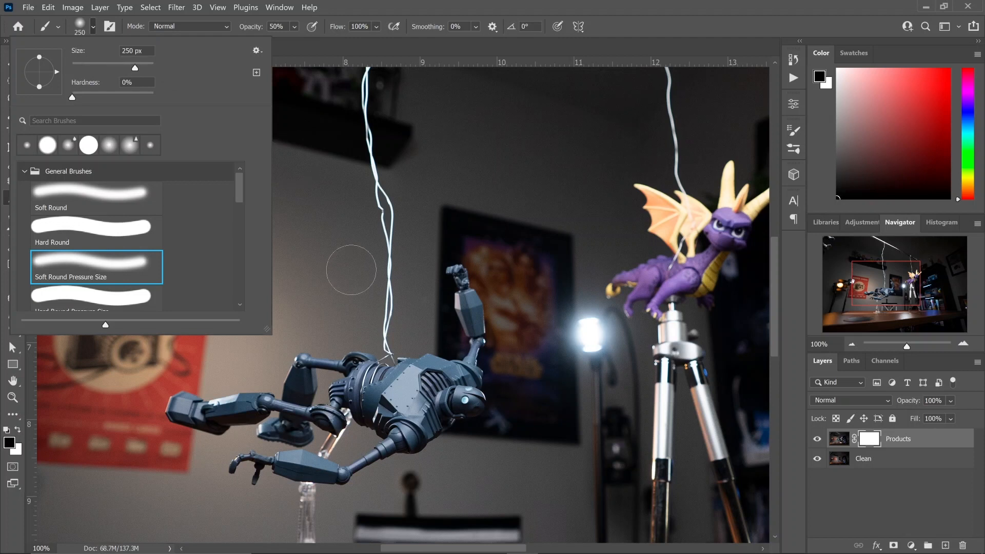
Paint black on the Products mask over the robot's hanging string, raising the brush opacity to 100%
left_click(383, 273)
left_click(386, 276)
left_click_drag(296, 28, 312, 35)
left_click_drag(392, 222, 388, 218)
left_click_drag(295, 28, 319, 37)
left_click_drag(384, 190, 390, 239)
left_click_drag(368, 141, 388, 303)
Mask out the overhead rod and the upper parts of the strings holding both figures
left_click(853, 345)
left_click(853, 345)
mouse_move(382, 200)
left_mouse_down()
mouse_move(398, 90)
mouse_move(343, 67)
mouse_move(429, 108)
mouse_move(427, 97)
mouse_move(550, 169)
mouse_move(529, 157)
mouse_move(535, 204)
left_mouse_up()
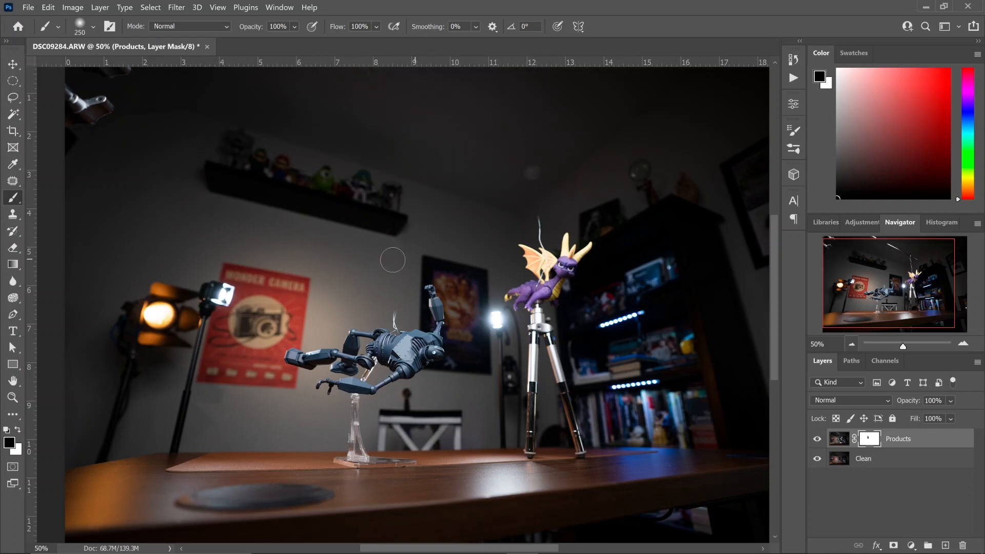
Mask out the remaining string just above the robot's body with a 90 px brush
left_click(959, 346)
left_click(959, 346)
left_click(959, 346)
left_click(959, 346)
left_click_drag(888, 296, 886, 287)
key("bracketleft")
key("bracketleft")
key("bracketleft")
key("bracketleft")
key("bracketleft")
key("bracketleft")
mouse_move(392, 205)
left_mouse_down()
mouse_move(393, 290)
mouse_move(408, 300)
left_mouse_up()
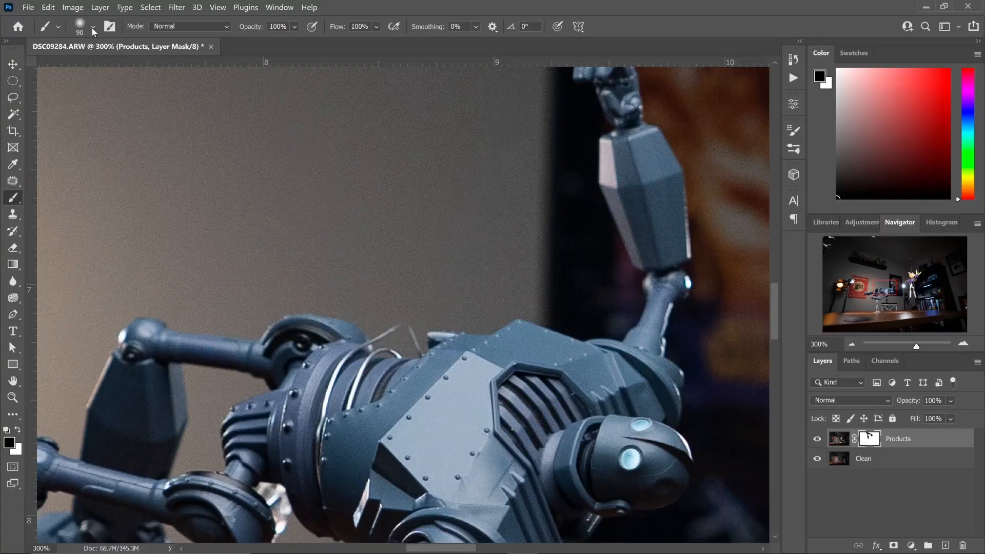
Mask out the leftover string ends on the robot's back using a 10 px brush with 100% hardness
left_click(93, 27)
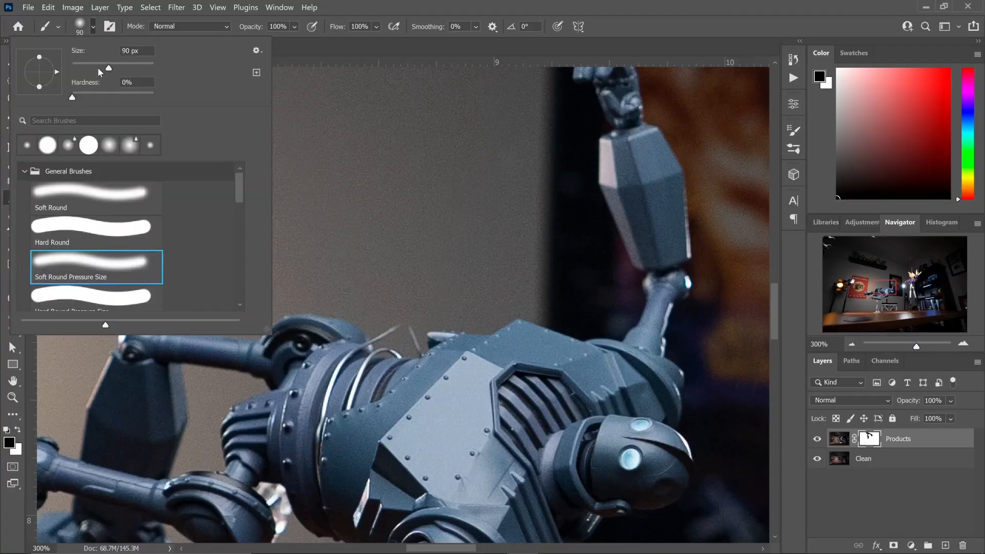
left_click_drag(116, 92, 160, 94)
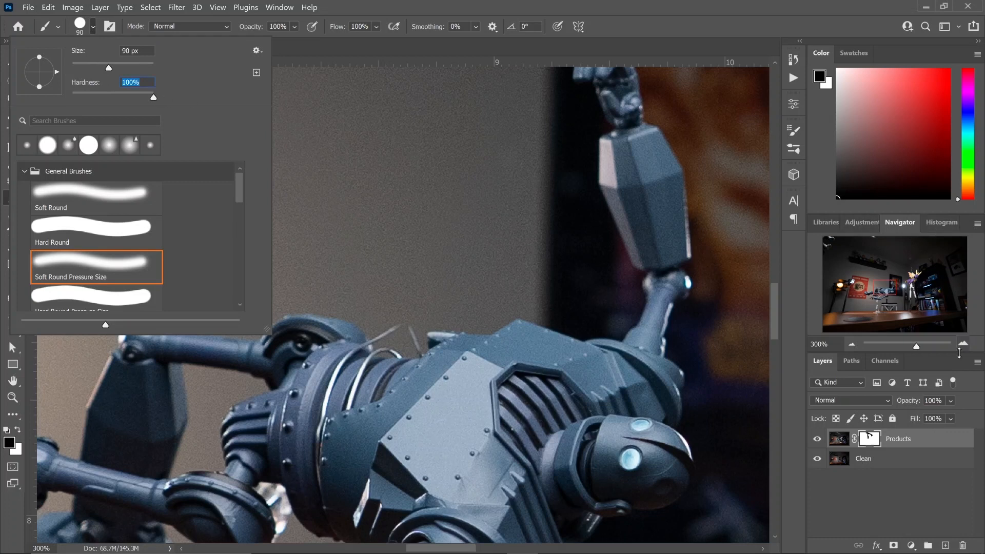
left_click(962, 345)
left_click(962, 345)
left_click(962, 345)
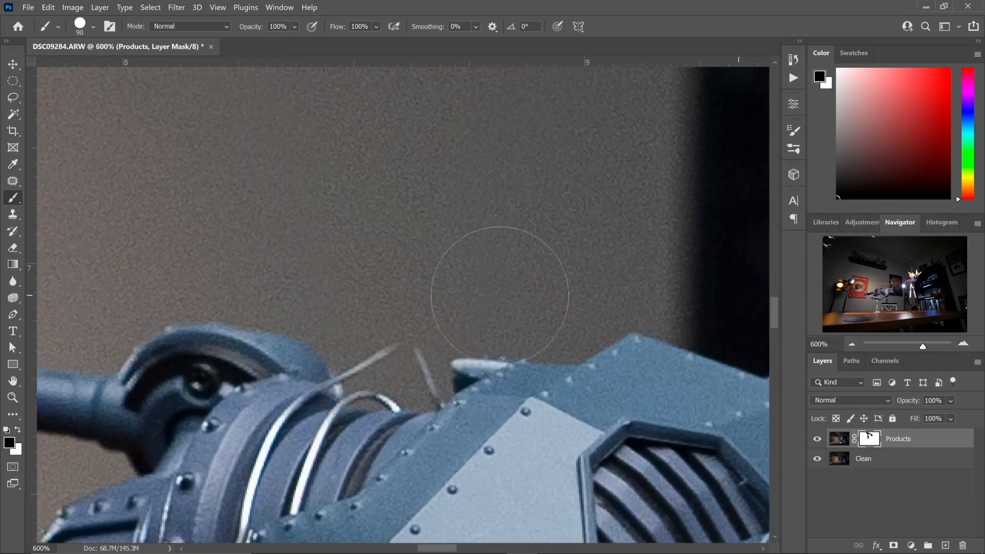
key("bracketleft")
key("bracketleft")
key("bracketleft")
key("bracketleft")
key("bracketleft")
key("bracketleft")
key("bracketleft")
key("bracketleft")
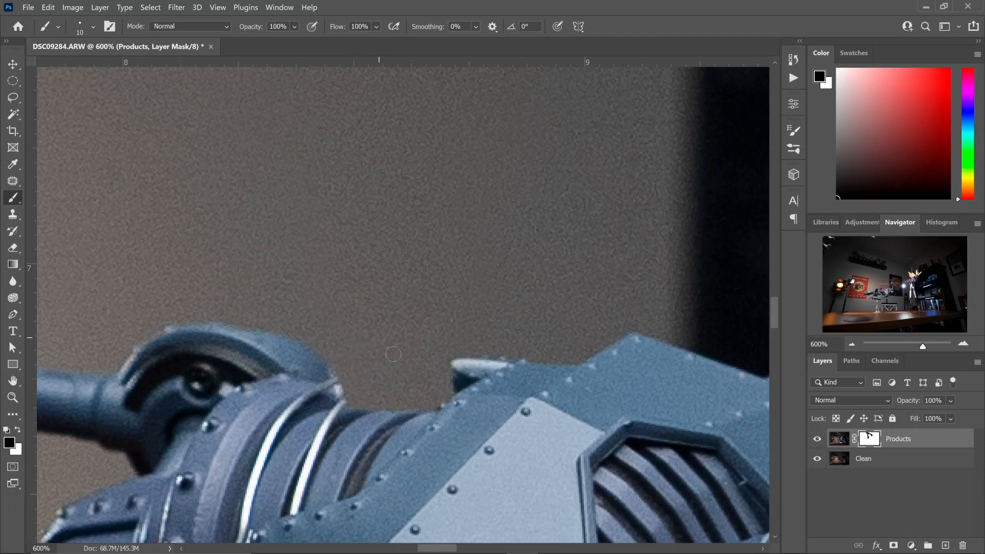
left_click(853, 345)
left_click(853, 345)
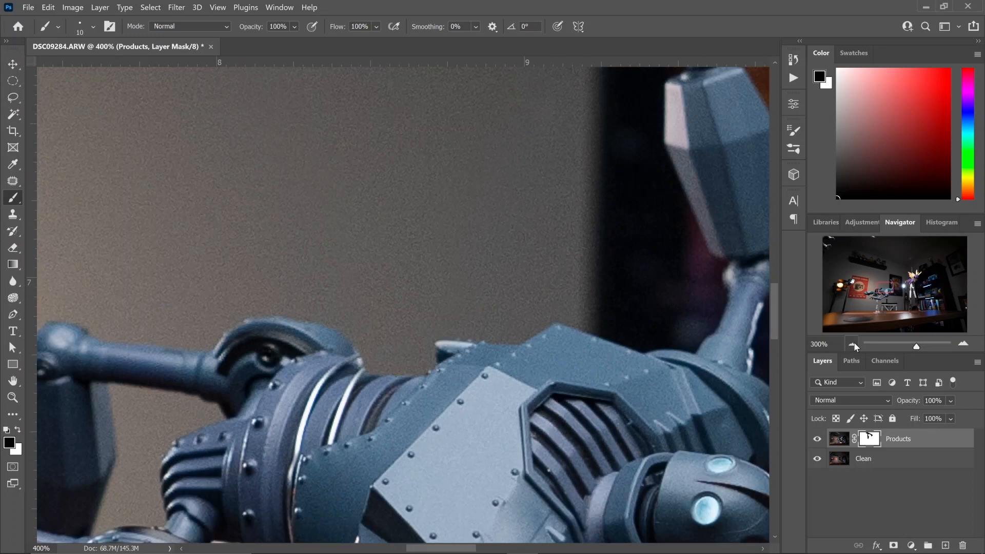
Mask out the string hanging above the dragon figure's wings with a 15 px brush
left_click(853, 345)
left_click(853, 345)
left_click(853, 345)
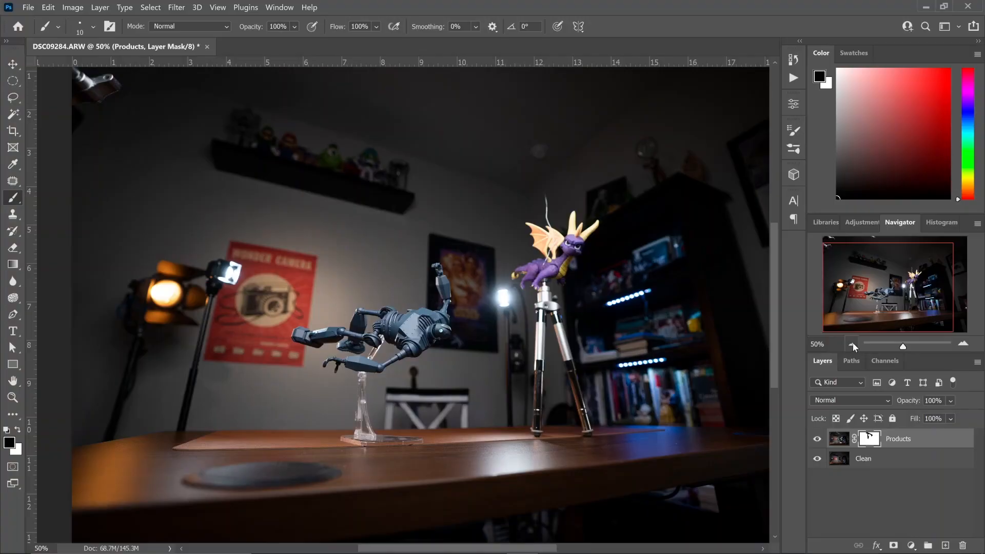
left_click(963, 344)
left_click(963, 344)
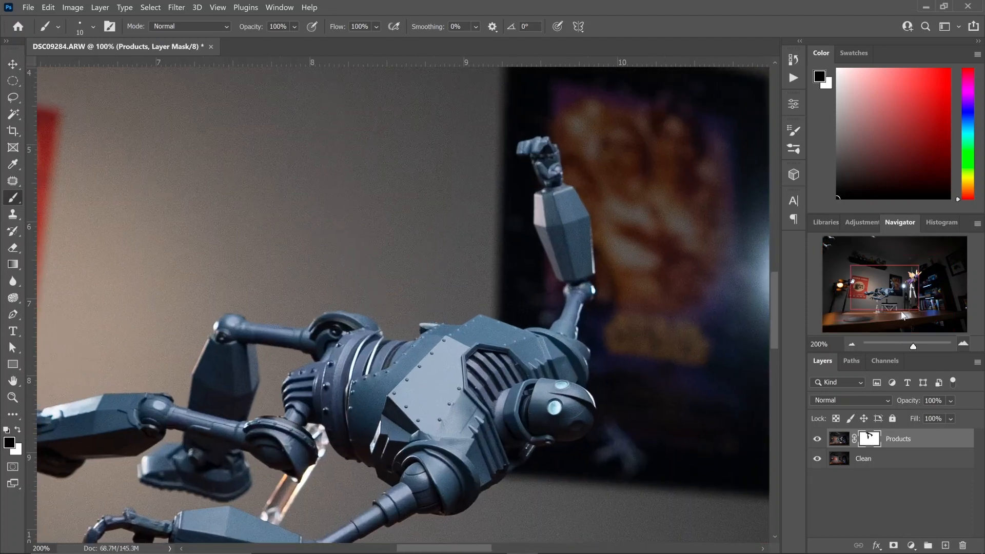
left_click_drag(884, 291, 910, 277)
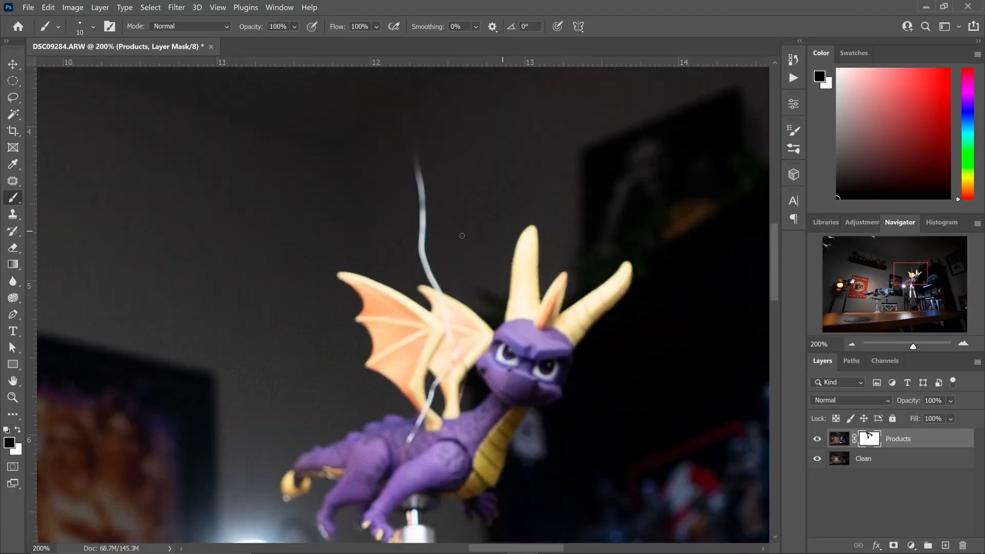
scroll(452, 221, "up", 5)
key("bracketleft")
key("bracketleft")
left_click_drag(908, 281, 911, 277)
left_click(466, 324)
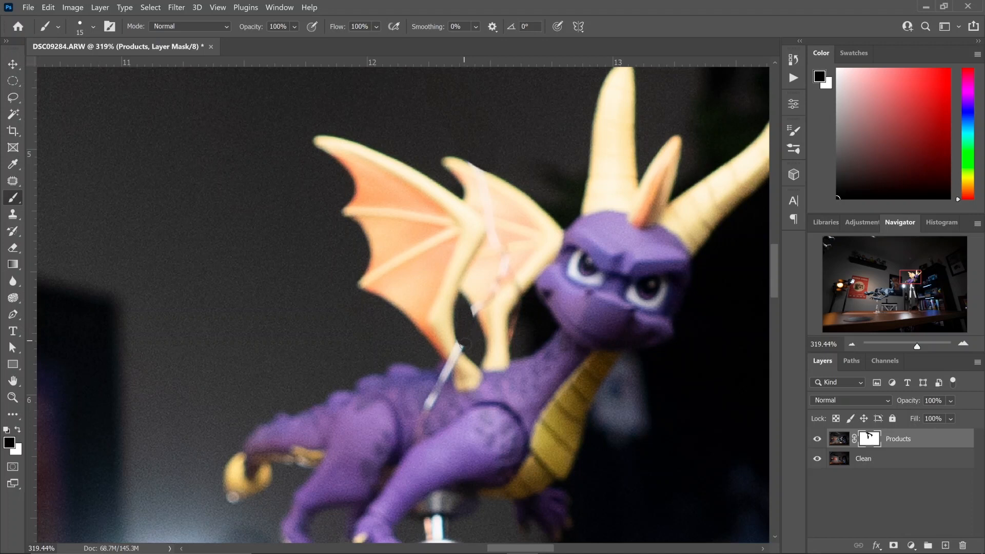
Mask out the top of the clear stand just beneath the robot's forearm with a 15 px brush
left_click(850, 344)
left_click(851, 345)
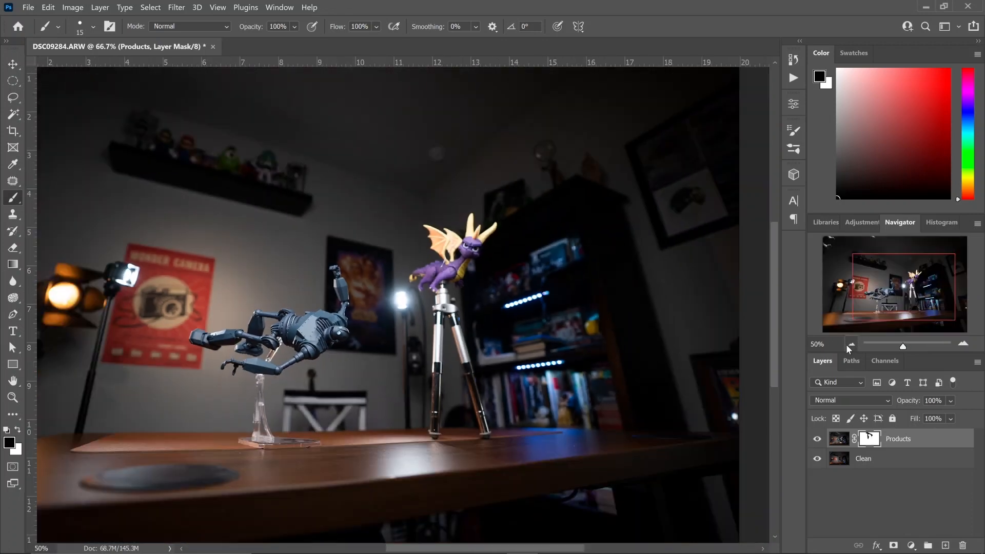
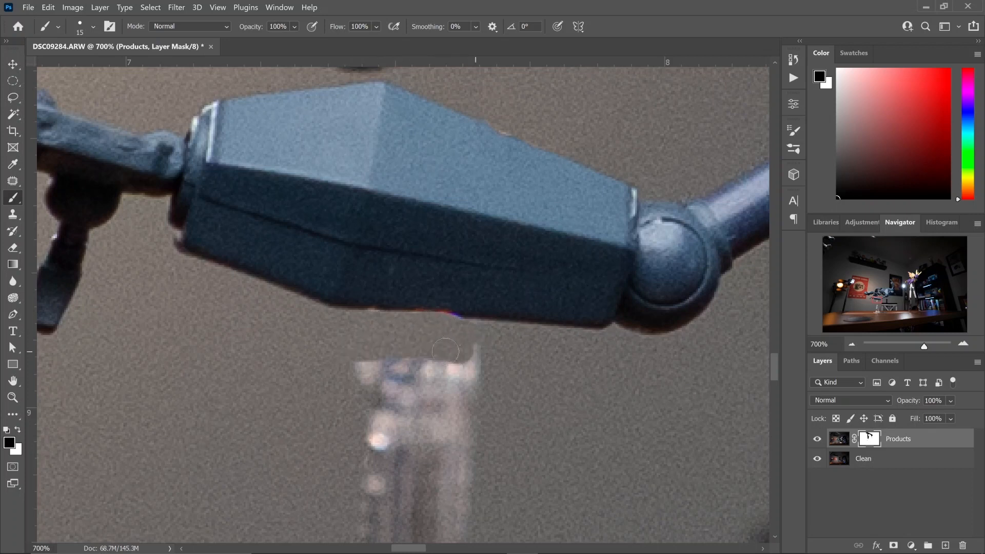
left_click(849, 342)
left_click(849, 343)
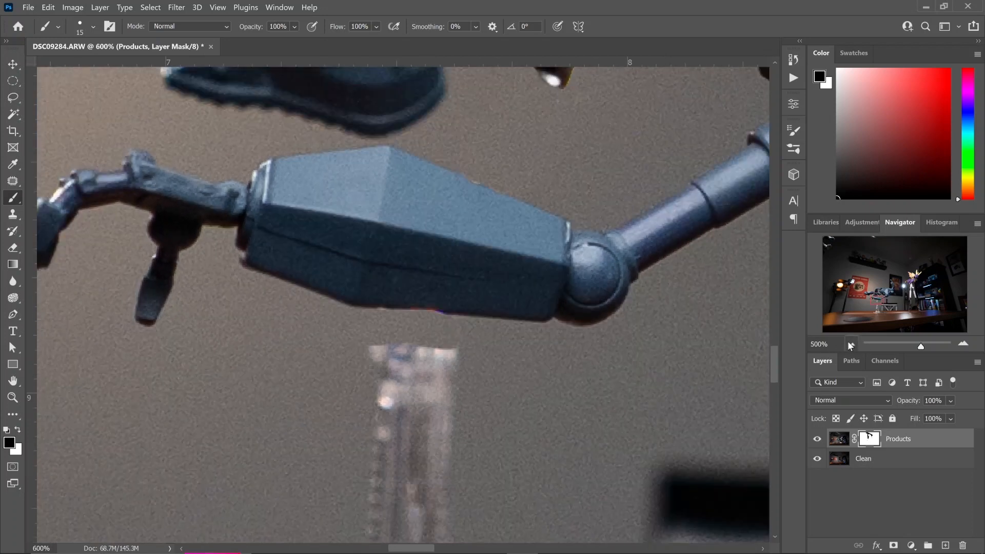
left_click(849, 343)
left_click(849, 342)
left_click(849, 343)
left_click(849, 342)
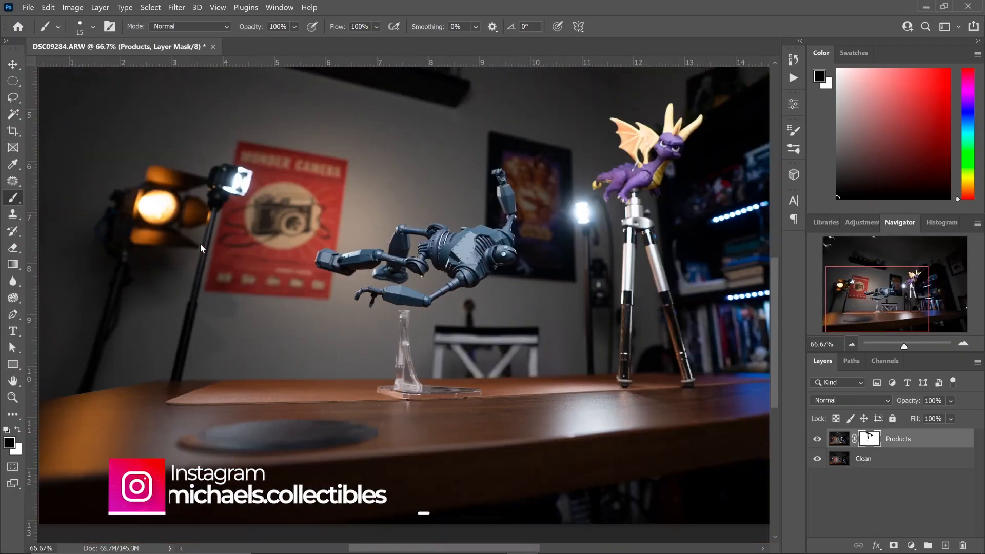
left_click(849, 343)
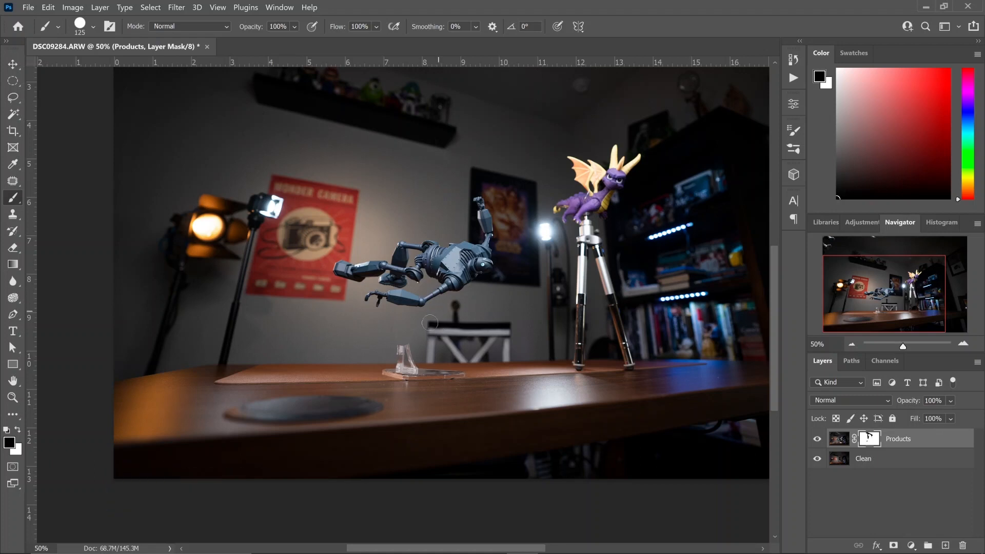
Undo the hard-edged 125 px stroke over the robot's stand and set the brush hardness to 0%
key("ctrl+z")
left_click(93, 27)
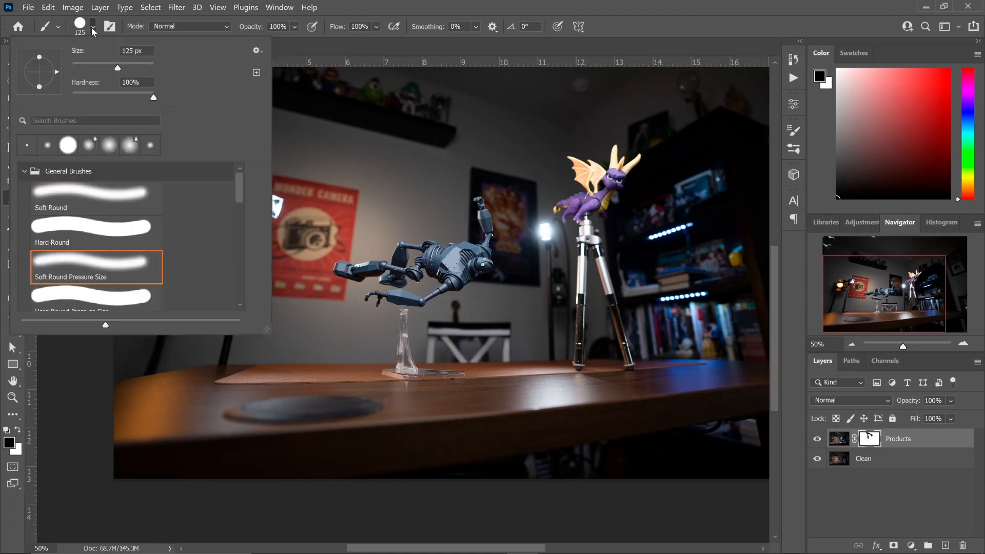
left_click_drag(150, 101, 72, 98)
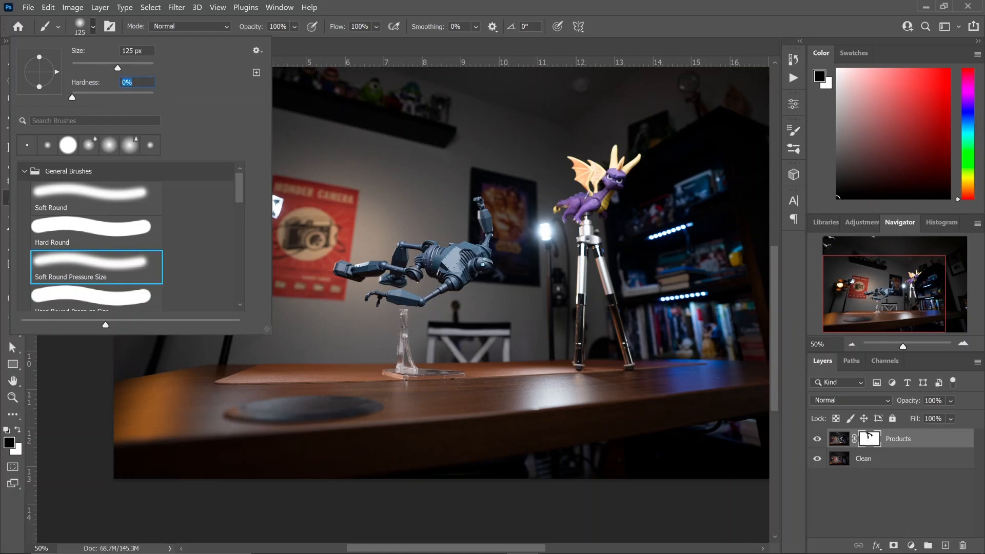
key("Return")
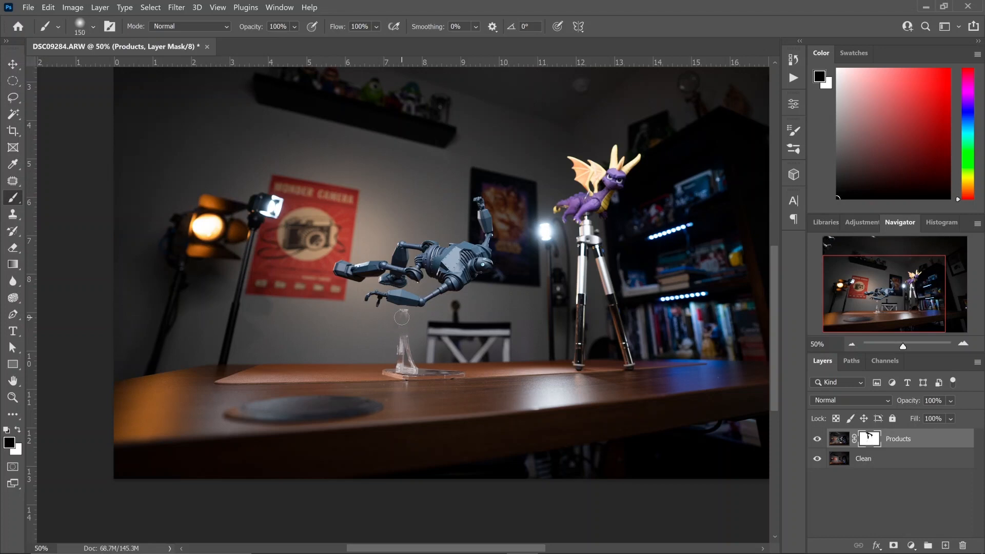
Mask out the rest of the robot's clear stand and the chair behind it with a soft brush of up to 300 px
key("bracketright")
mouse_move(407, 355)
left_mouse_down()
mouse_move(409, 367)
mouse_move(455, 372)
mouse_move(457, 347)
mouse_move(468, 354)
mouse_move(479, 331)
mouse_move(502, 350)
left_mouse_up()
key("bracketleft")
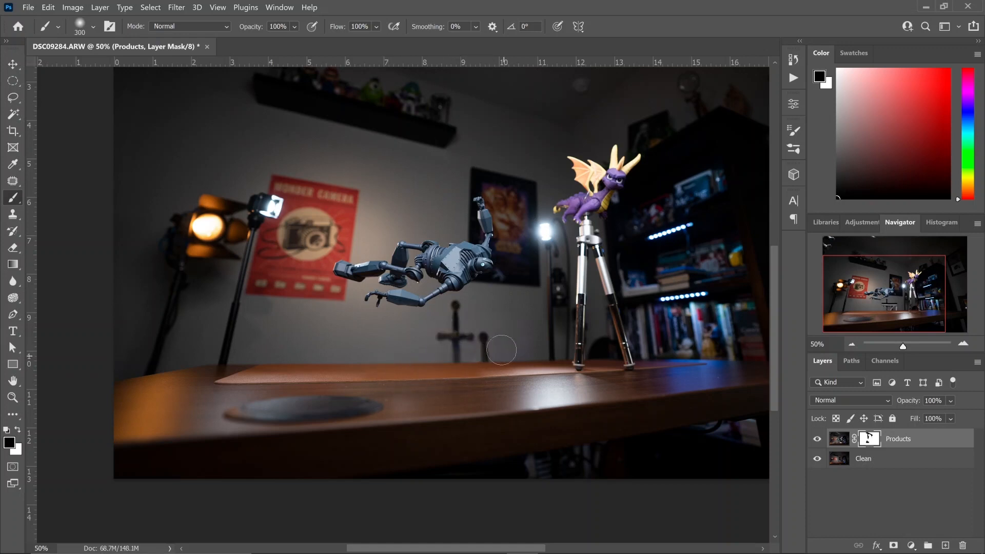
Mask out the light stand beside the red camera poster and the lit stand between the movie poster and the tripod
mouse_move(269, 203)
left_mouse_down()
mouse_move(247, 303)
mouse_move(219, 359)
left_mouse_up()
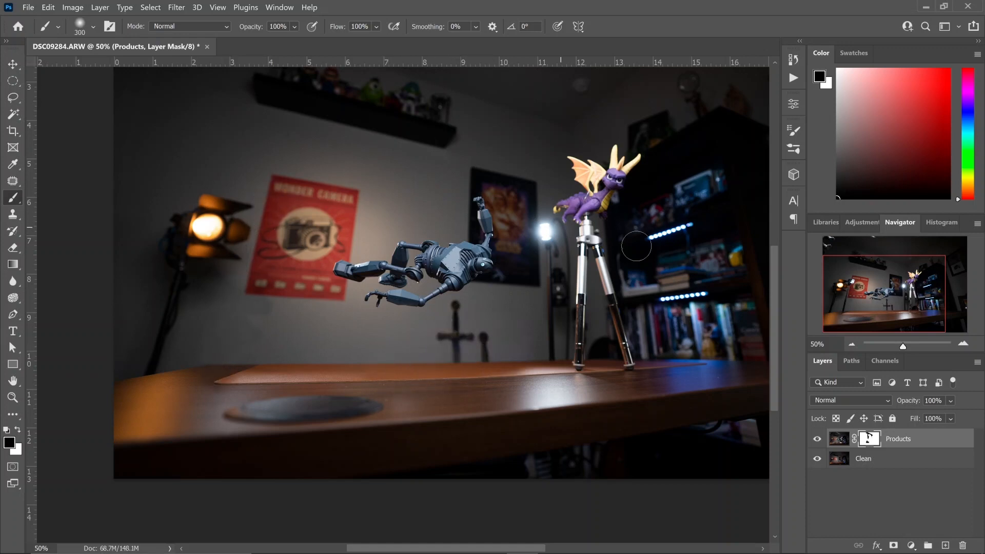
mouse_move(546, 229)
left_mouse_down()
mouse_move(531, 249)
mouse_move(549, 334)
left_mouse_up()
key("bracketleft")
key("bracketleft")
key("bracketleft")
key("bracketleft")
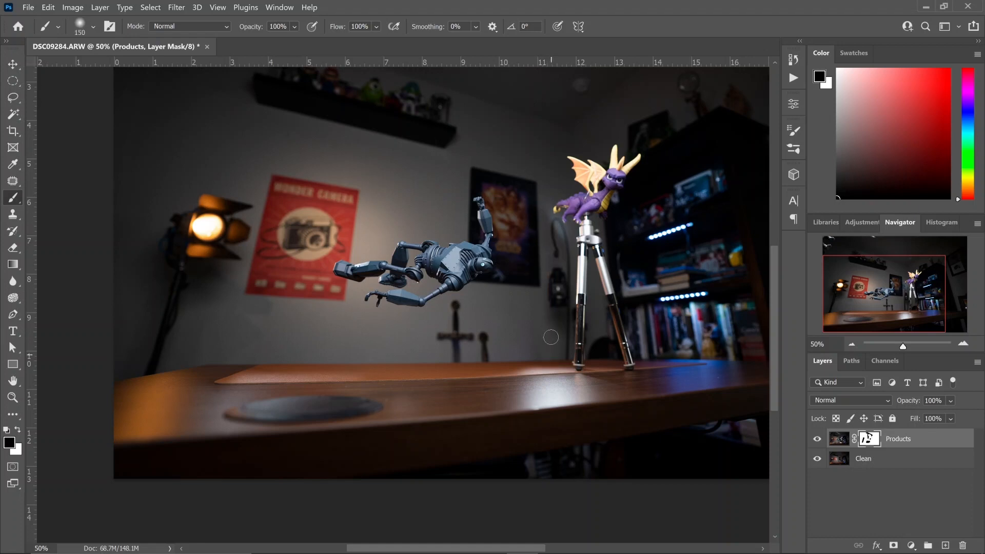
key("bracketright")
key("bracketright")
key("bracketright")
key("bracketright")
left_click(541, 330)
Mask out the top of the tripod directly beneath the dragon's feet with a small brush at 100% hardness
left_click(963, 344)
left_click(963, 344)
left_click_drag(891, 304, 916, 284)
left_click(963, 344)
left_click(964, 344)
left_click(93, 27)
left_click_drag(104, 82, 205, 85)
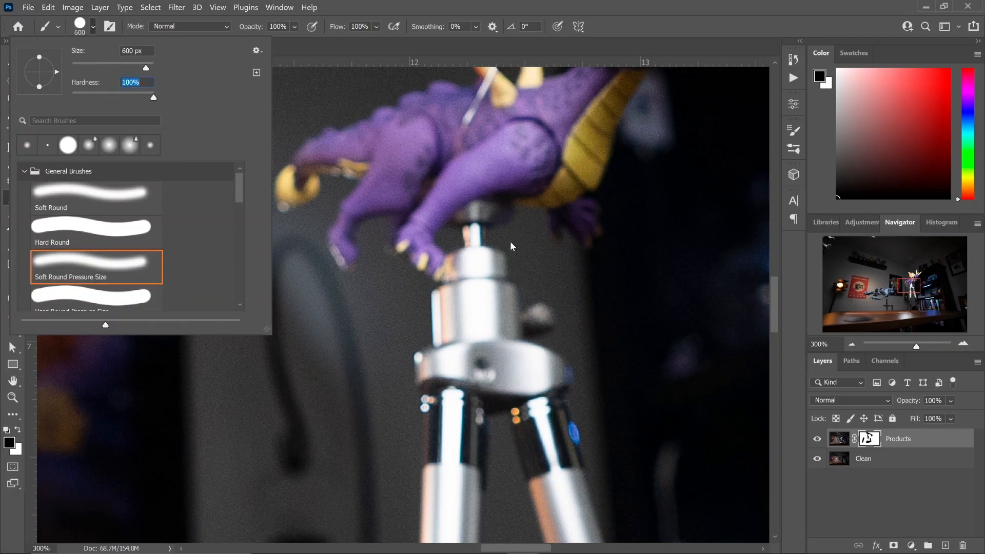
left_click(534, 273)
key("bracketleft")
key("bracketleft")
key("bracketleft")
key("bracketleft")
key("bracketleft")
key("bracketleft")
key("bracketleft")
key("bracketleft")
key("bracketleft")
key("bracketleft")
key("bracketleft")
key("bracketleft")
key("bracketleft")
key("bracketleft")
key("bracketleft")
key("bracketleft")
key("bracketleft")
key("bracketleft")
key("bracketleft")
mouse_move(458, 228)
left_mouse_down()
mouse_move(475, 214)
mouse_move(508, 218)
mouse_move(491, 229)
mouse_move(462, 222)
mouse_move(481, 209)
mouse_move(510, 215)
mouse_move(487, 251)
mouse_move(453, 246)
mouse_move(449, 279)
mouse_move(462, 236)
mouse_move(511, 278)
mouse_move(494, 244)
mouse_move(439, 294)
mouse_move(508, 304)
mouse_move(455, 311)
mouse_move(547, 314)
left_mouse_up()
Set the brush hardness to 0% and mask out the tripod head below the dragon
left_click(93, 26)
left_click_drag(153, 98, 70, 98)
left_click(414, 309)
key("bracketright")
key("bracketright")
key("bracketright")
key("bracketright")
key("bracketright")
mouse_move(414, 295)
left_mouse_down()
mouse_move(444, 341)
mouse_move(548, 332)
mouse_move(545, 400)
left_mouse_up()
Mask out the tripod legs down to the tabletop with a larger soft brush
key("bracketright")
key("bracketright")
key("bracketright")
key("bracketright")
key("bracketright")
key("ctrl+minus")
key("ctrl+minus")
key("ctrl+minus")
key("ctrl+minus")
key("bracketright")
key("bracketright")
key("bracketright")
key("bracketright")
key("bracketright")
key("bracketright")
key("bracketright")
mouse_move(406, 328)
left_mouse_down()
mouse_move(440, 358)
mouse_move(405, 374)
mouse_move(410, 418)
mouse_move(386, 426)
mouse_move(460, 416)
mouse_move(464, 436)
left_mouse_up()
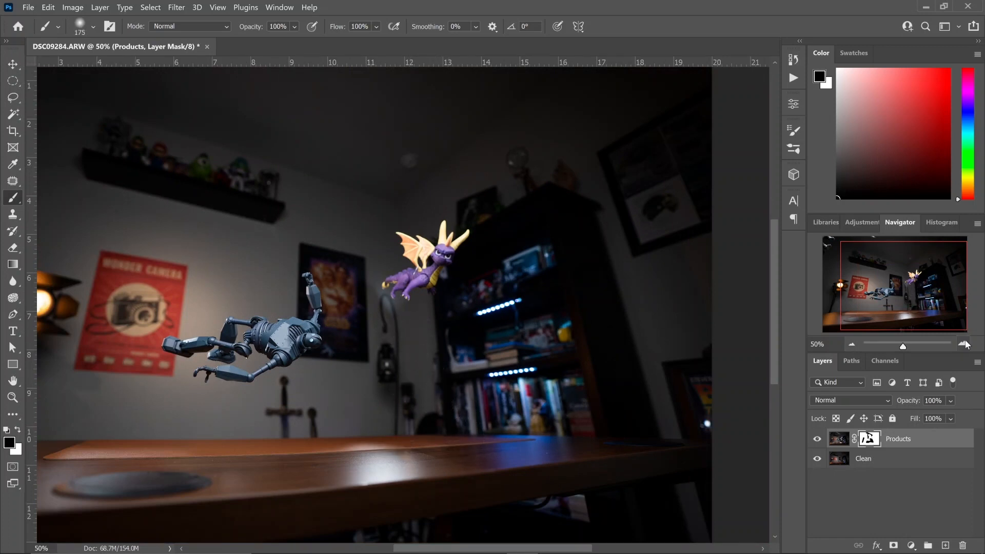
Touch up the Products mask around the dragon figure with smaller soft brush strokes
key("ctrl+plus")
key("ctrl+plus")
key("ctrl+plus")
key("ctrl+plus")
key("ctrl+plus")
key("ctrl+plus")
key("bracketleft")
key("bracketleft")
key("bracketleft")
key("bracketleft")
key("bracketleft")
key("bracketleft")
key("bracketleft")
key("bracketleft")
key("bracketleft")
mouse_move(446, 198)
left_mouse_down()
mouse_move(370, 176)
mouse_move(443, 221)
left_mouse_up()
key("bracketleft")
key("bracketleft")
key("bracketleft")
key("ctrl+minus")
key("ctrl+minus")
left_click_drag(406, 141, 348, 135)
Examine the whole composite for leftover traces of the stands, tripod and rod
left_click(964, 344)
left_click(852, 345)
left_click(852, 345)
left_click(853, 344)
key("bracketright")
key("bracketright")
key("bracketright")
key("bracketright")
key("bracketright")
key("bracketright")
key("bracketright")
key("bracketright")
key("bracketright")
key("bracketright")
key("bracketleft")
key("bracketleft")
key("bracketleft")
key("bracketright")
key("bracketright")
key("bracketright")
key("bracketright")
key("bracketright")
key("bracketright")
key("bracketright")
left_click(852, 345)
left_click(853, 345)
left_click(852, 345)
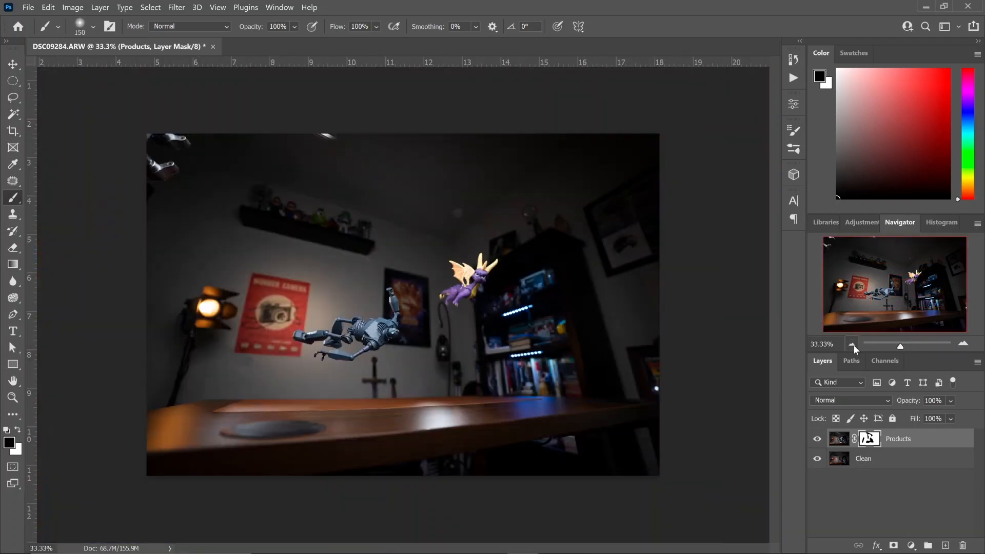
left_click(852, 345)
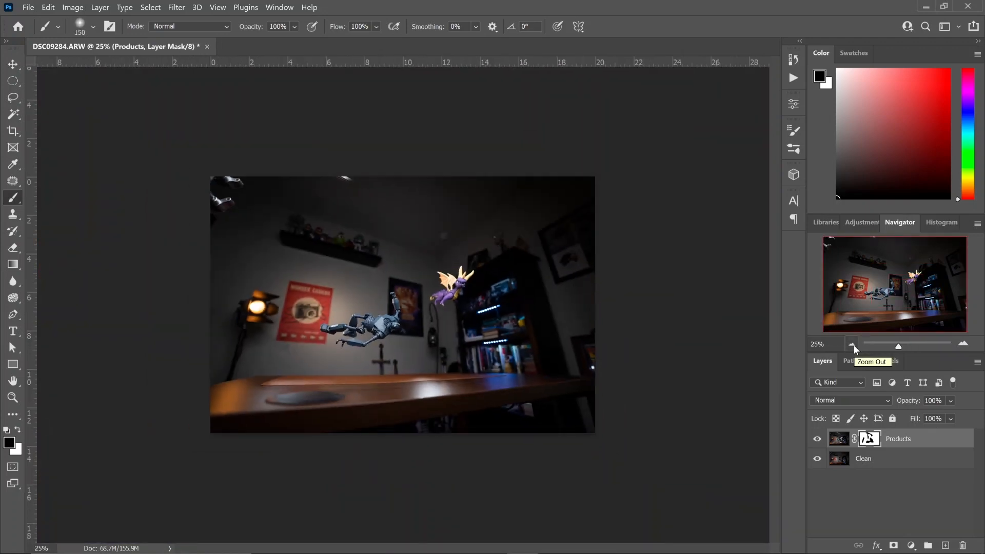
left_click(965, 347)
left_click(964, 347)
left_click(965, 346)
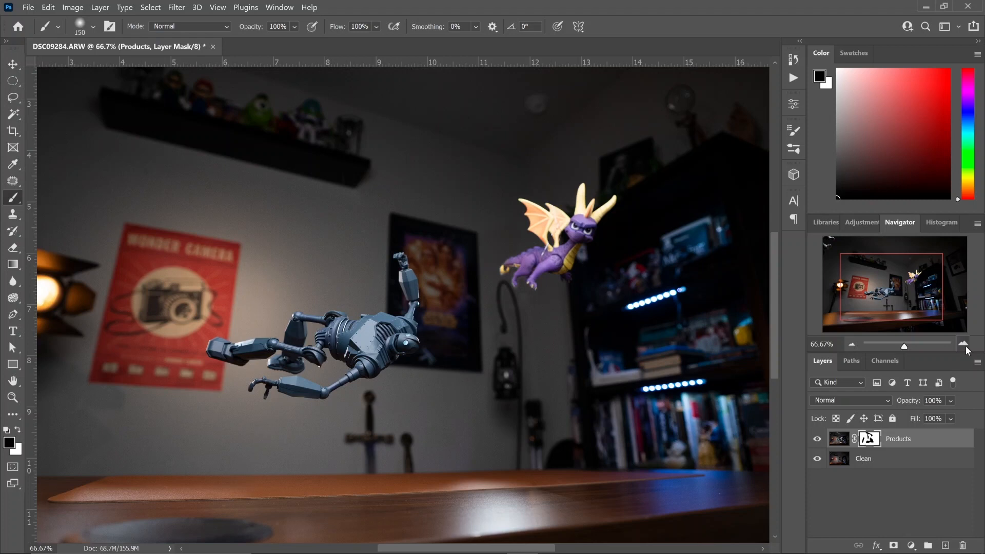
Patch sections of the string crossing the dragon's rear wing on the Products layer's image instead of its mask
left_click(964, 344)
left_click(963, 344)
left_click(964, 344)
left_click(964, 344)
left_click_drag(891, 283, 909, 271)
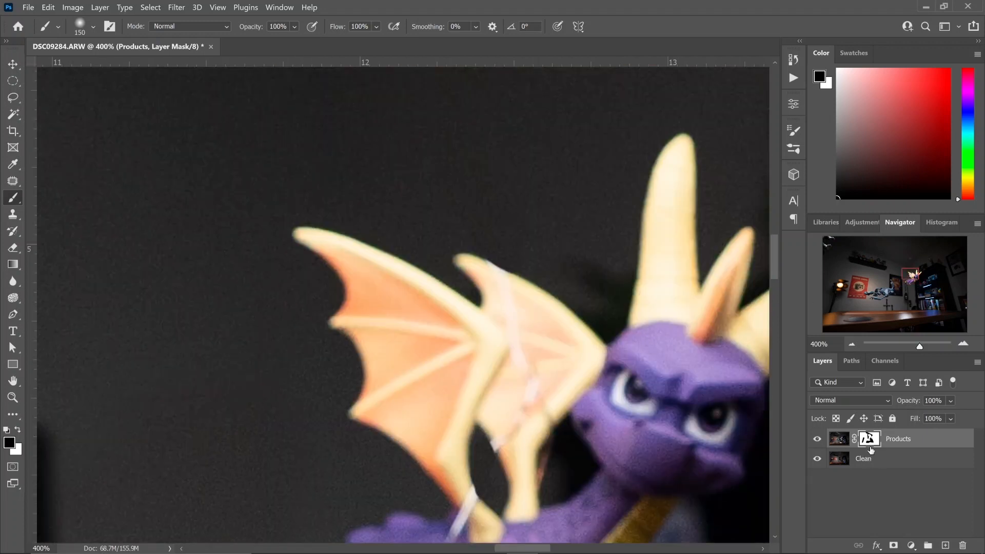
left_click(838, 440)
left_click(13, 182)
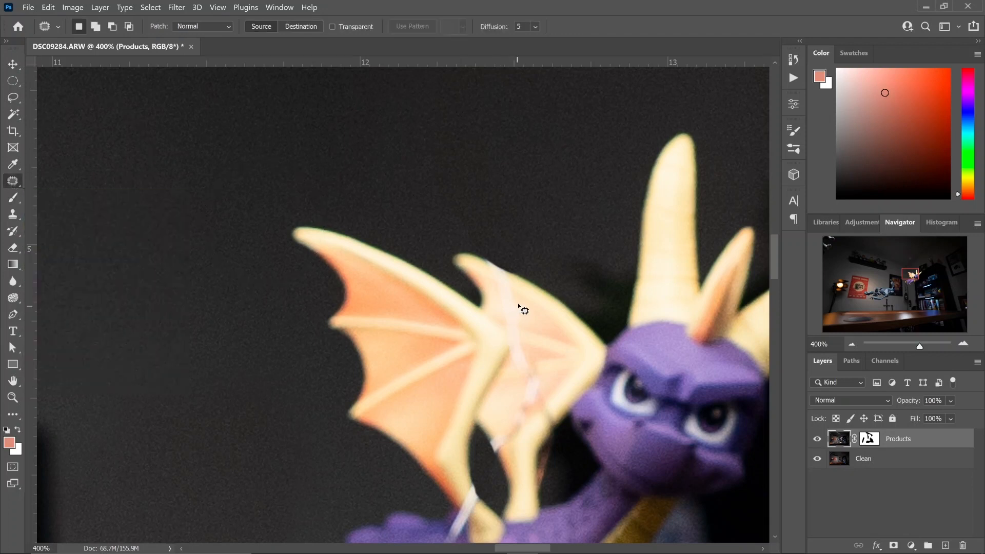
left_click_drag(519, 302, 517, 302)
mouse_move(516, 302)
left_mouse_down()
mouse_move(550, 318)
mouse_move(515, 319)
left_mouse_up()
key("ctrl+d")
left_click_drag(516, 322, 546, 326)
key("ctrl+d")
Clone clean wing texture over the string at the rear wing's lower part with a 20 px Clone Stamp at 41% opacity
right_click(12, 183)
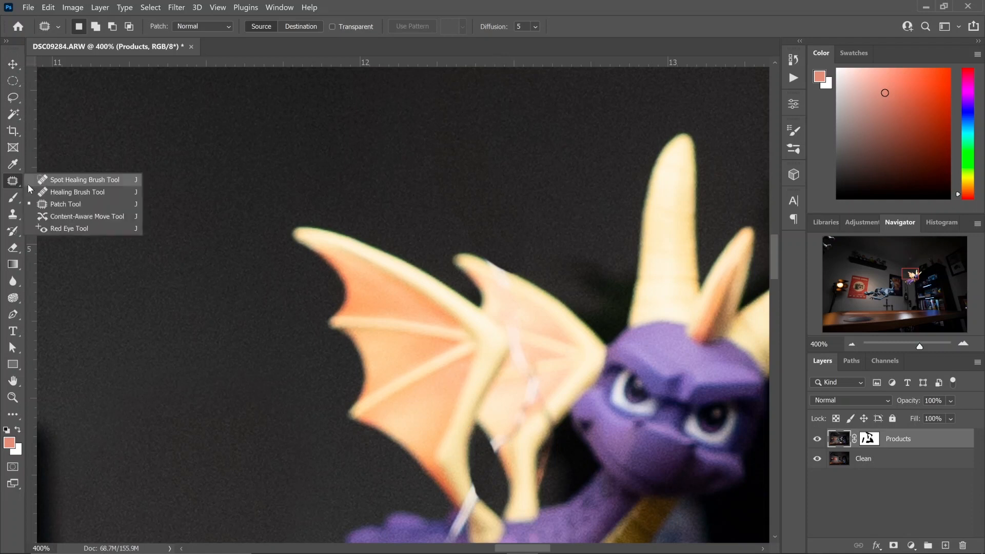
left_click(13, 216)
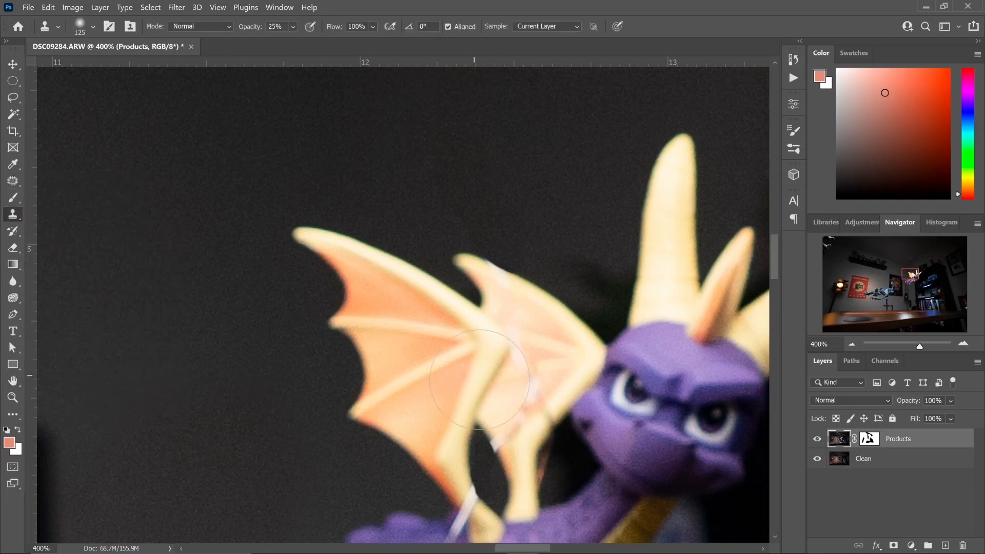
key("bracketleft")
key("bracketleft")
key("bracketleft")
key("bracketleft")
key("bracketleft")
key("bracketleft")
key("bracketleft")
left_click(293, 26)
left_click_drag(305, 42, 316, 42)
left_click(501, 412, "alt")
left_click_drag(512, 434, 527, 405)
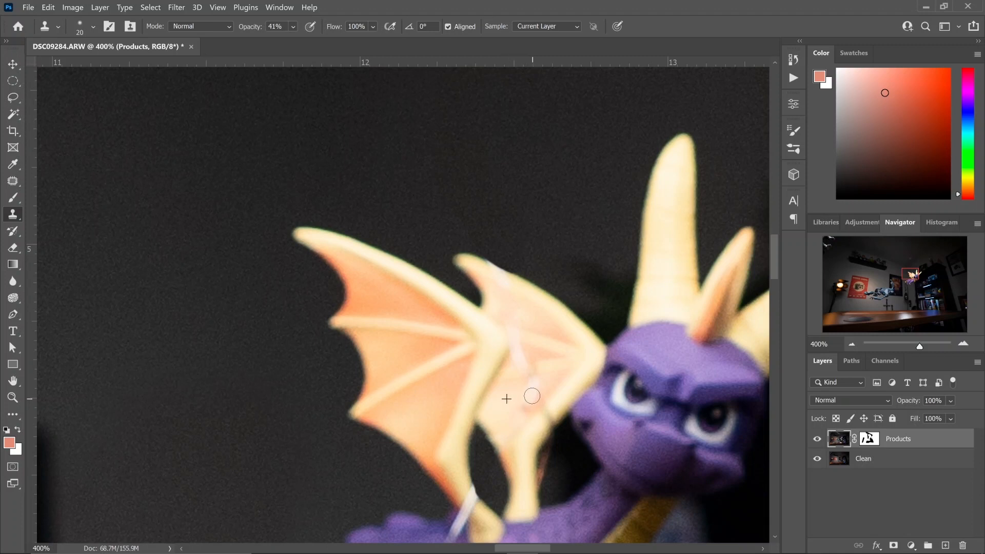
Clone over the rest of the string up the dragon's rear wing and along the wing's edge near the neck
left_click_drag(528, 405, 520, 410)
left_click_drag(531, 370, 520, 342)
left_click_drag(507, 274, 499, 268)
left_click_drag(548, 428, 547, 415)
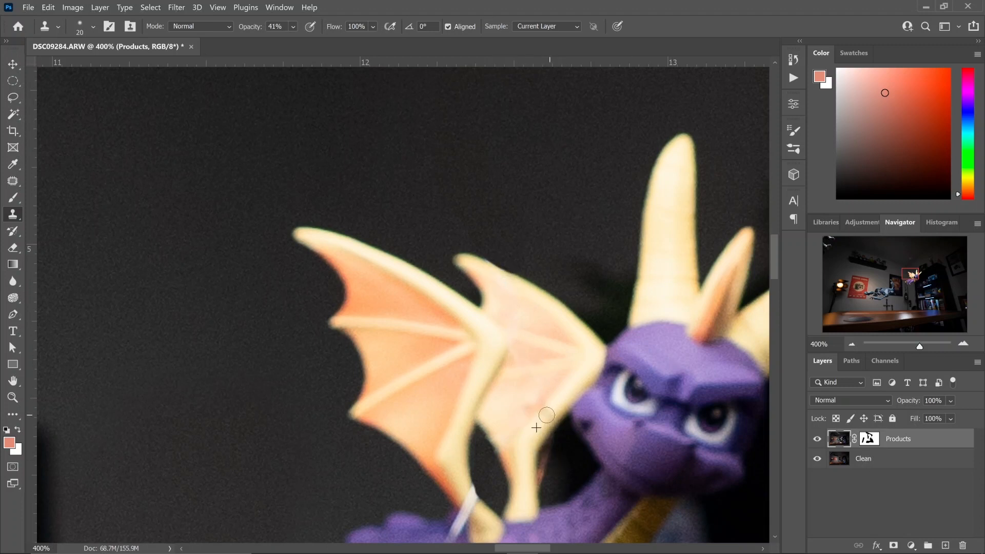
left_click(556, 474, "alt")
left_click_drag(545, 472, 553, 475)
Clone purple skin texture over the string running from the wing base down the dragon's body
left_click_drag(913, 276, 910, 281)
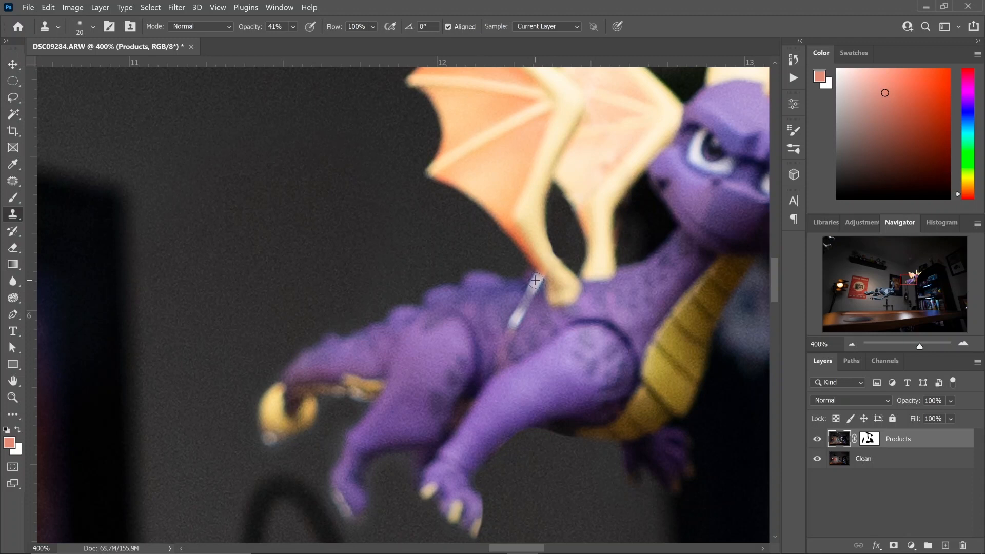
mouse_move(531, 281)
left_mouse_down()
mouse_move(556, 287)
mouse_move(520, 312)
left_mouse_up()
left_click(557, 286, "alt")
left_click(546, 273)
left_click(542, 314, "alt")
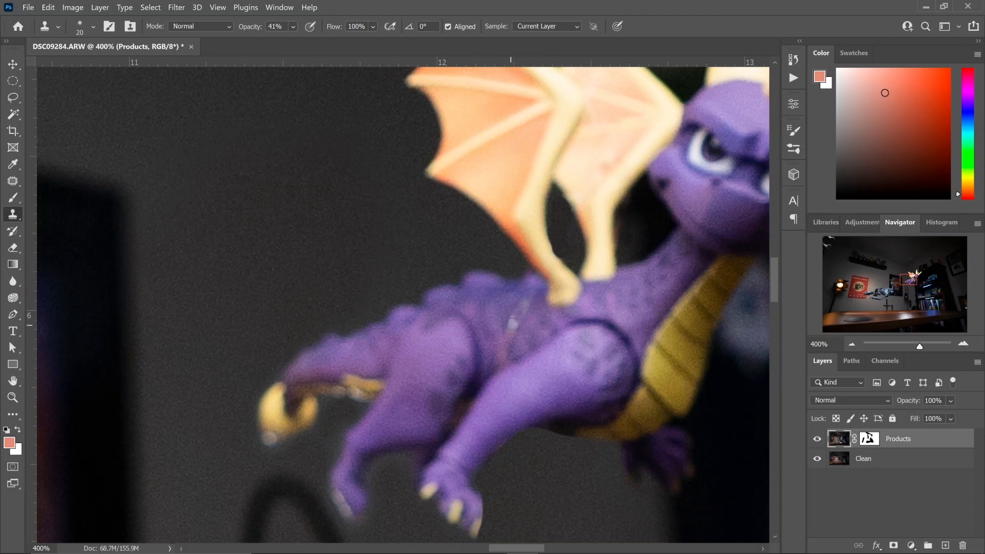
Clone rib texture over the thin bright string between the ribs of the robot's waist
left_click(854, 344)
left_click(854, 344)
left_click(854, 344)
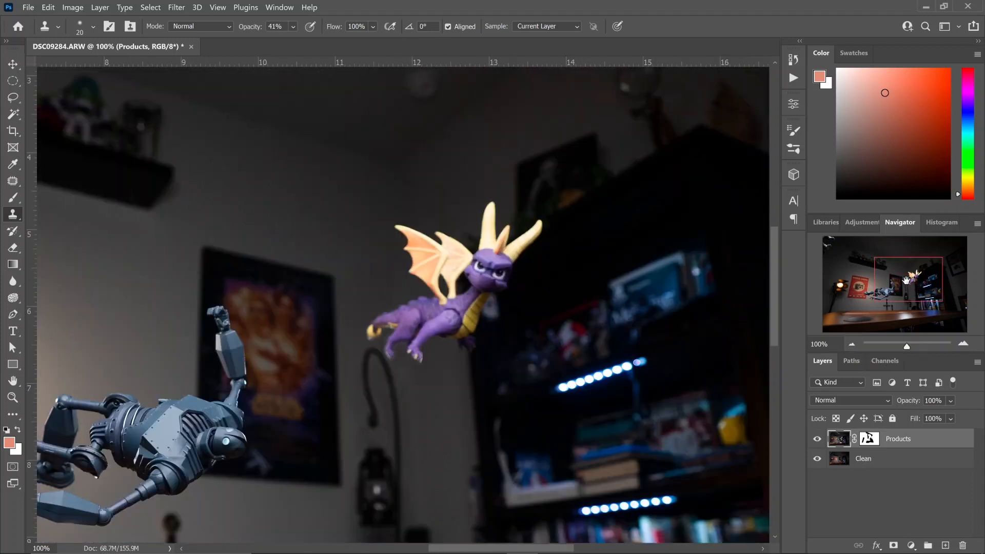
left_click_drag(907, 277, 881, 289)
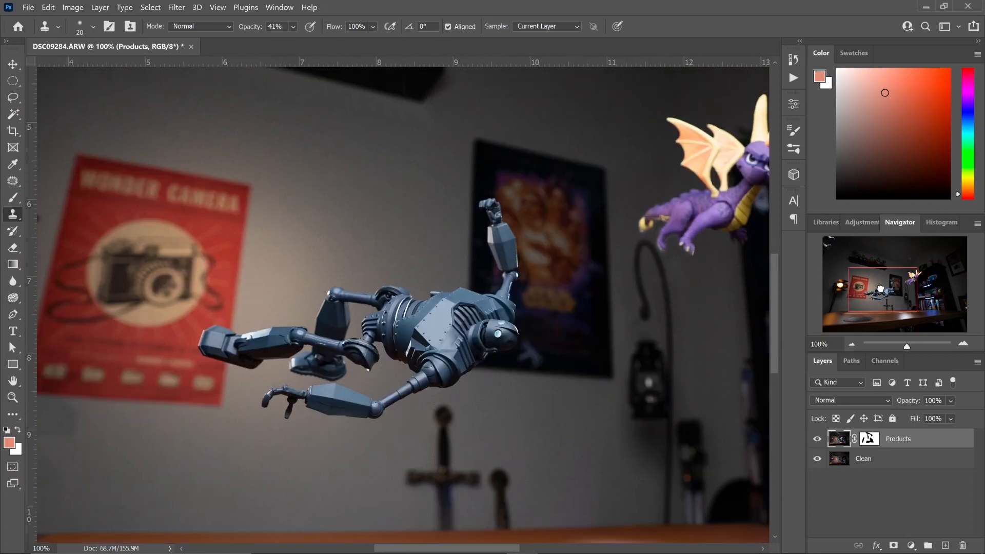
left_click(965, 345)
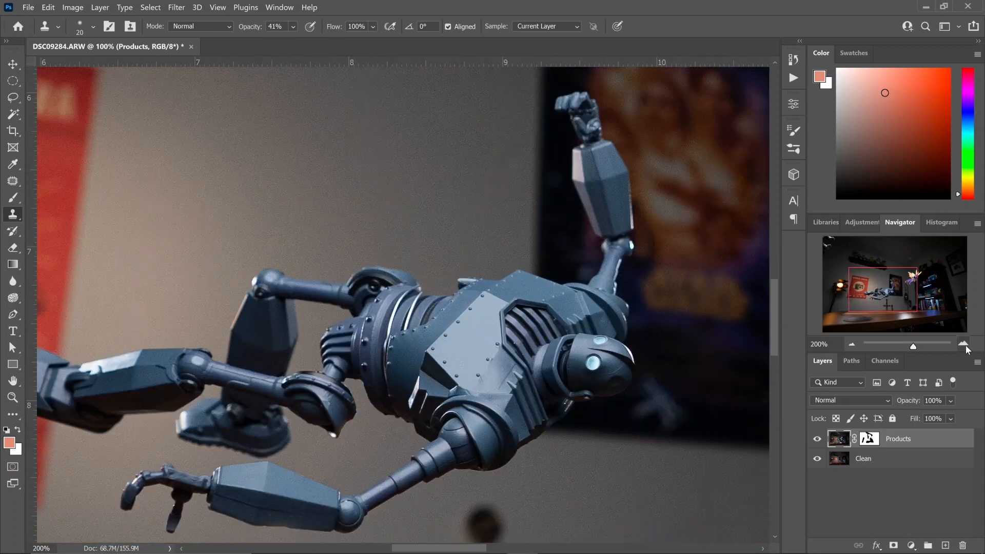
left_click(964, 345)
left_click(964, 345)
left_click(965, 345)
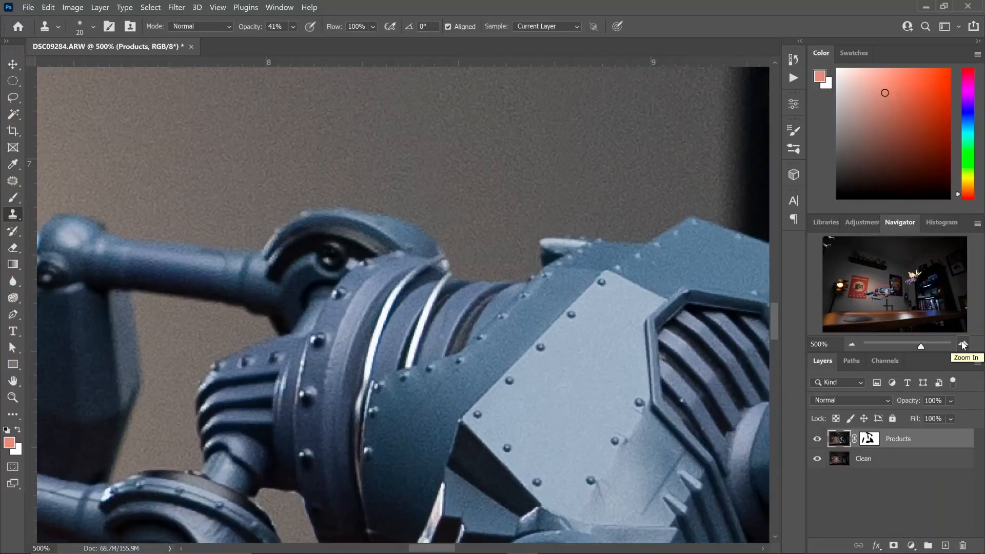
left_click(495, 289, "alt")
left_click_drag(451, 288, 421, 330)
Refine the cloned waist ribs at 59% opacity, reverting stray strokes through the history and returning the brush to 20 px
left_click_drag(293, 27, 325, 43)
key("bracketleft")
key("bracketleft")
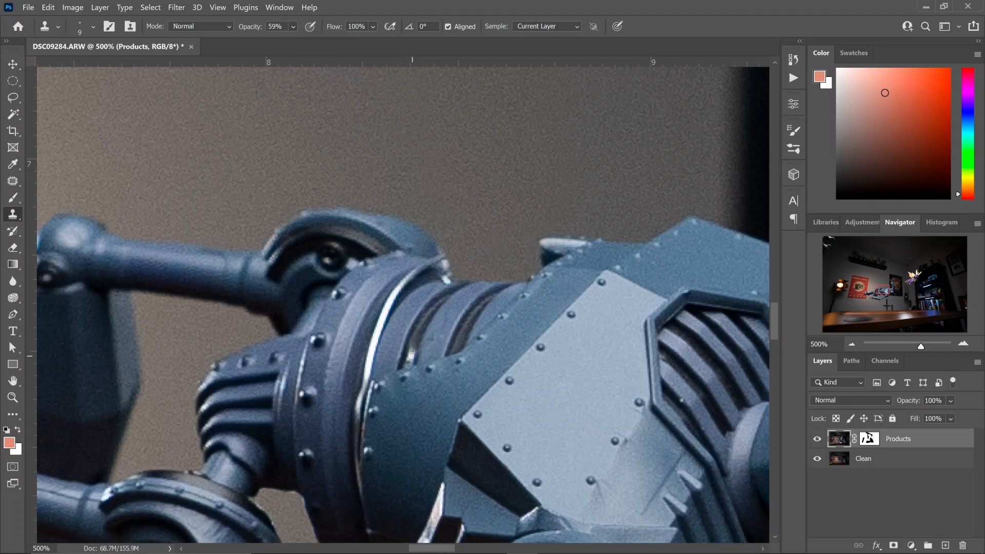
left_click_drag(460, 344, 462, 347)
left_click(793, 60)
left_click(699, 186)
left_click(697, 156)
left_click(696, 142)
left_click(793, 60)
key("bracketright")
key("bracketright")
scroll(498, 303, "down", 2)
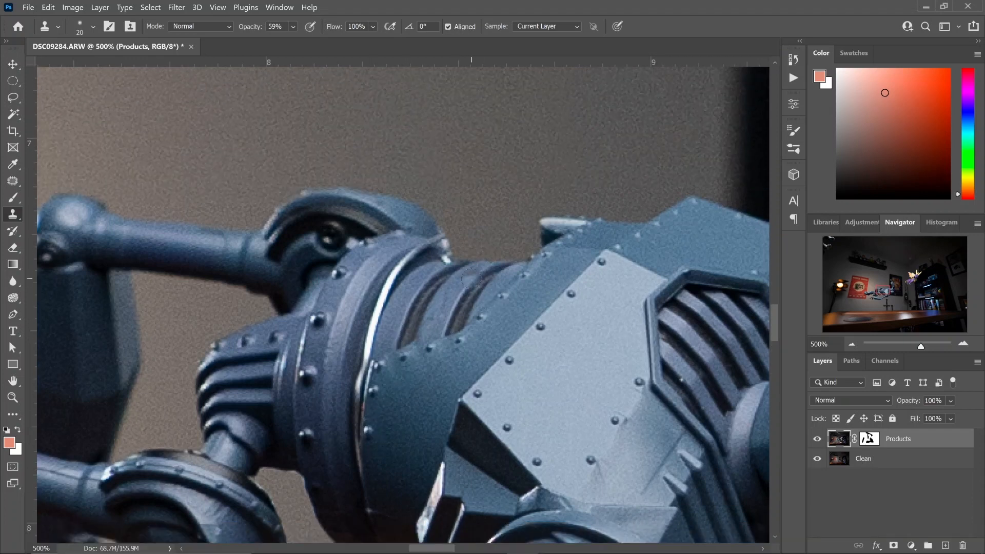
Outline the remaining bright string around the robot's waist with a Pen path and convert it to a selection
left_click(12, 315)
left_click(61, 312)
left_click(445, 262)
left_click_drag(414, 271, 403, 277)
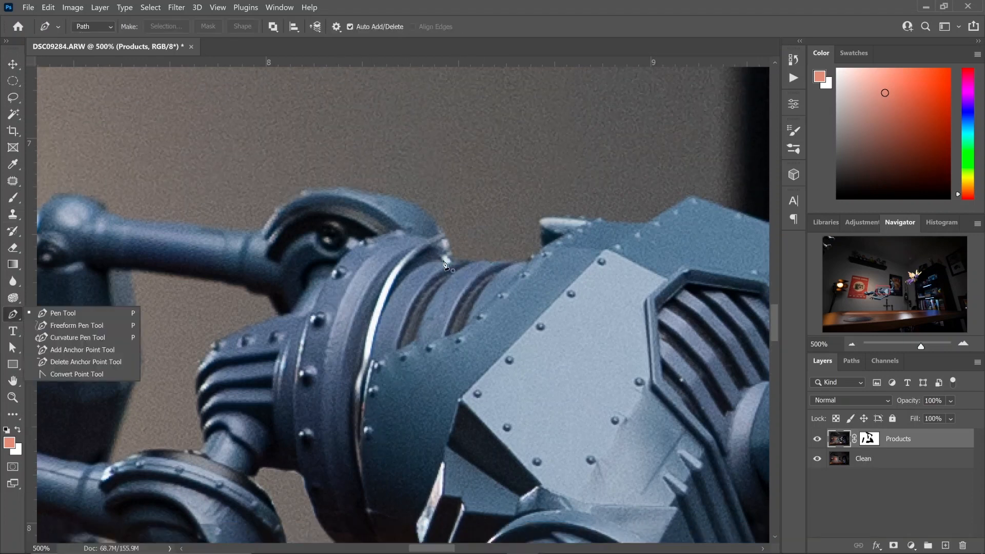
left_click(414, 271, "alt")
left_click_drag(371, 361, 357, 438)
left_click(371, 360, "alt")
left_click_drag(365, 492, 339, 390)
left_click_drag(446, 262, 484, 281)
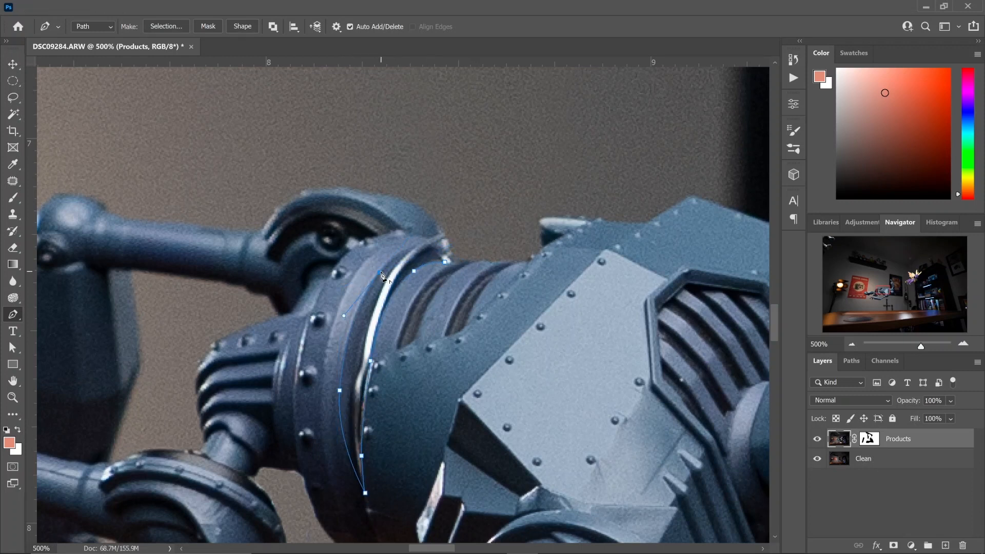
right_click(446, 263)
left_click(477, 302)
key("Return")
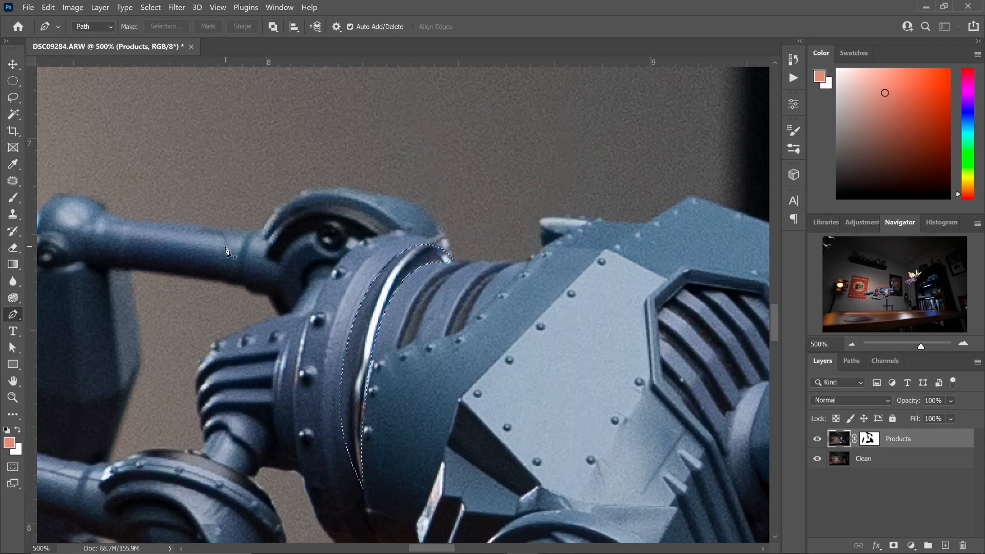
Add a new layer and paint sampled dark blue over the upper part of the selected string at 38% opacity
key("b")
key("ctrl+shift+alt+n")
left_click(430, 254, "alt")
left_click_drag(433, 253, 403, 262)
left_click_drag(337, 41, 298, 42)
left_click(418, 254, "alt")
left_click_drag(406, 261, 376, 310)
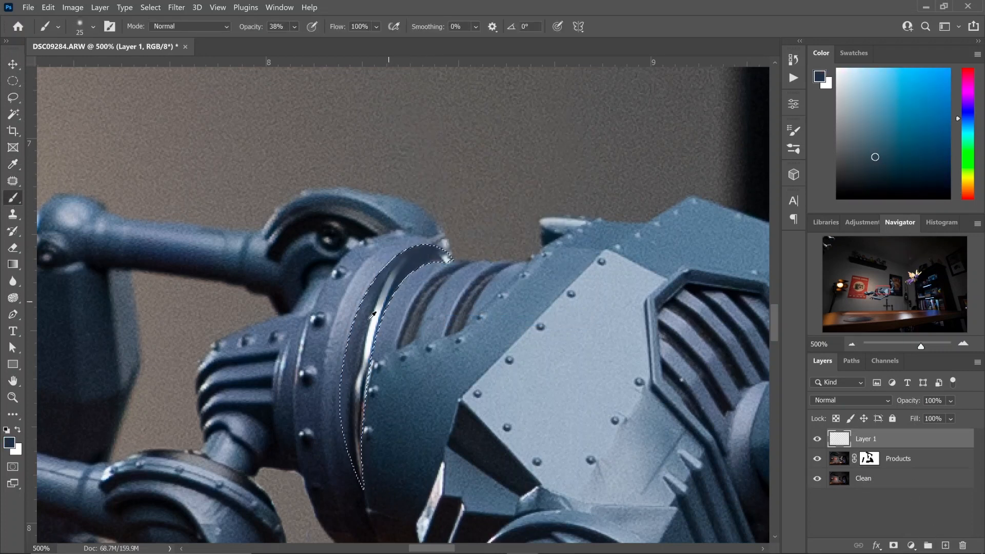
Paint sampled robot colours down the rest of the selected waist string at a higher opacity and deselect
left_click(382, 288, "alt")
left_click_drag(295, 27, 324, 41)
mouse_move(393, 282)
left_mouse_down()
mouse_move(377, 321)
mouse_move(405, 261)
left_mouse_up()
left_click(363, 336, "alt")
left_click(357, 367, "alt")
mouse_move(370, 326)
left_mouse_down()
mouse_move(355, 413)
mouse_move(362, 477)
left_mouse_up()
left_click_drag(363, 395, 377, 328)
left_click(362, 362, "alt")
left_click_drag(295, 27, 302, 42)
left_click_drag(406, 261, 362, 393)
key("ctrl+d")
key("m")
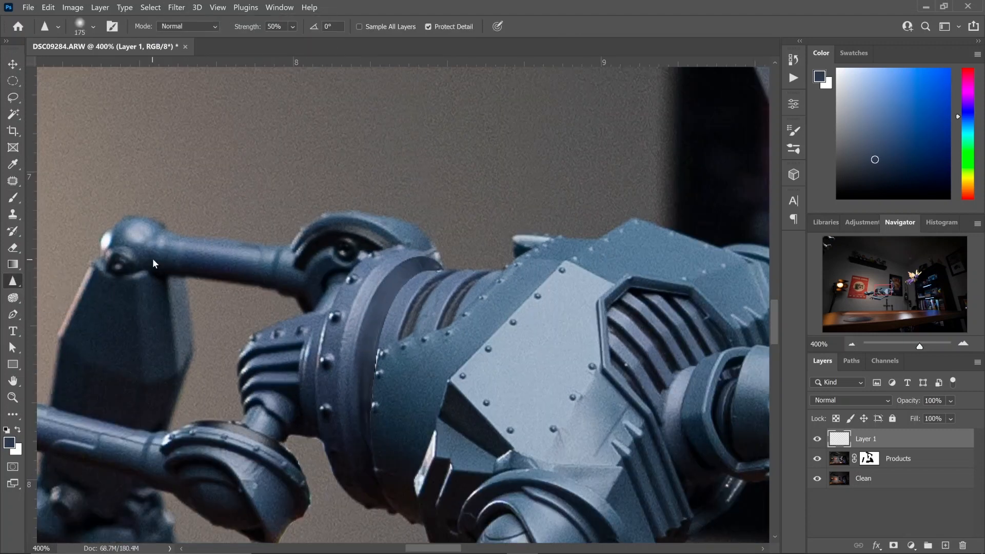
Step back to an earlier history state and examine the whole composite for leftover string traces
left_click(794, 60)
left_click(692, 183)
left_click(849, 345)
left_click(848, 345)
left_click(849, 345)
left_click(849, 346)
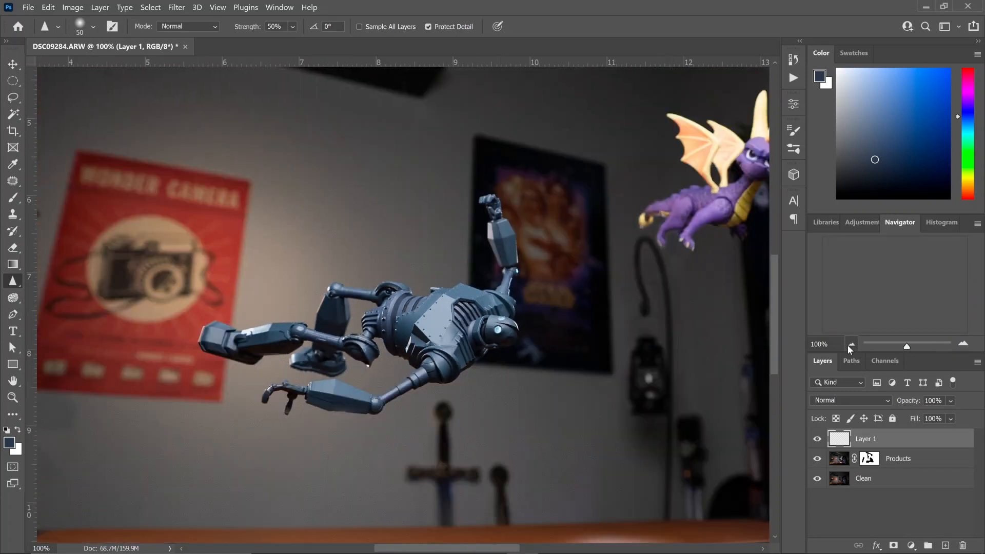
left_click(848, 345)
left_click(849, 346)
left_click(849, 345)
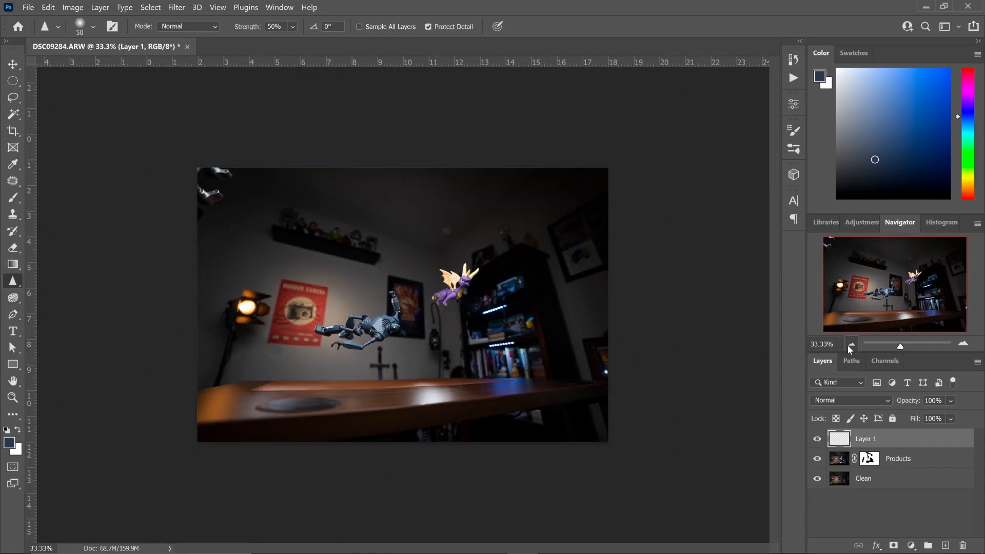
left_click(963, 345)
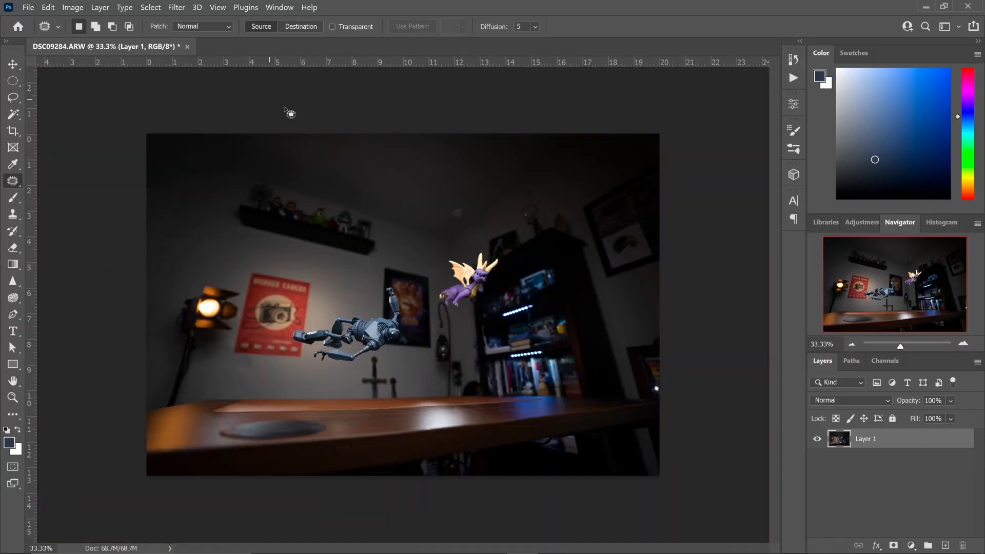
Open DSC09251.ARW, bring the shot into the composite as a layer and name it Self Picture
key("ctrl+o")
key("Return")
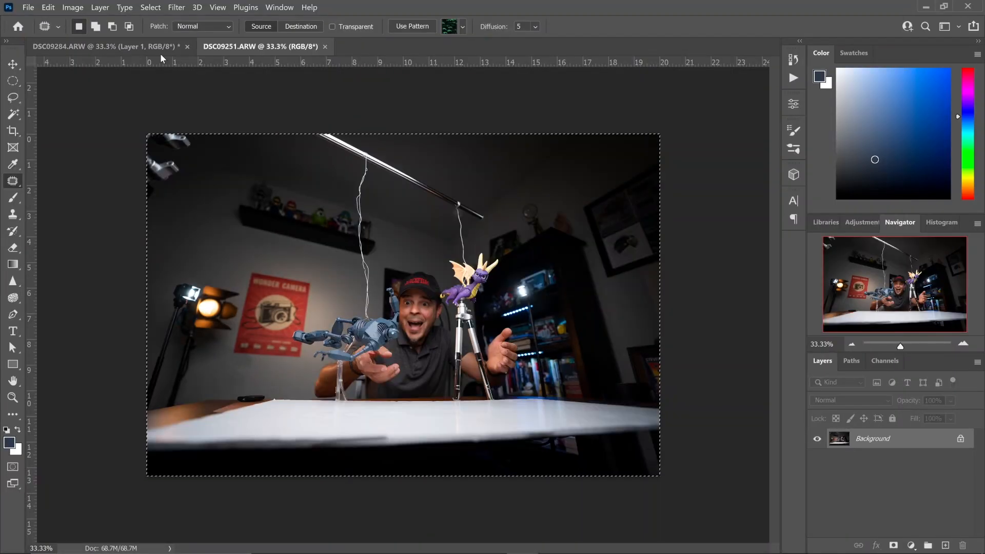
double_click(881, 439)
type("Bac")
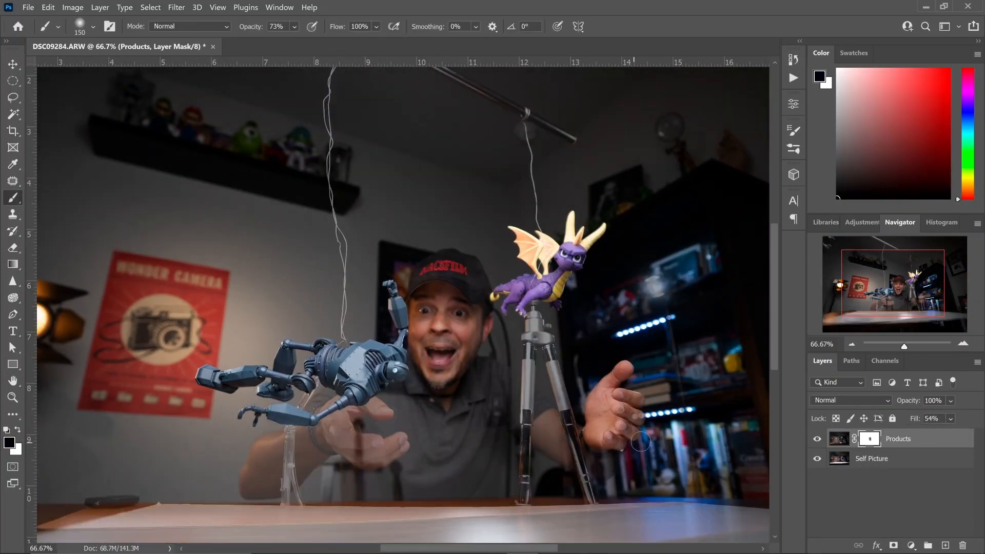
Reveal the man's hands and arms by painting black on the Products mask at 100% brush opacity
key("0")
mouse_move(641, 441)
left_mouse_down()
mouse_move(593, 410)
mouse_move(565, 418)
mouse_move(595, 472)
mouse_move(406, 492)
mouse_move(376, 411)
mouse_move(480, 323)
mouse_move(346, 466)
mouse_move(363, 417)
mouse_move(261, 472)
left_mouse_up()
key("x")
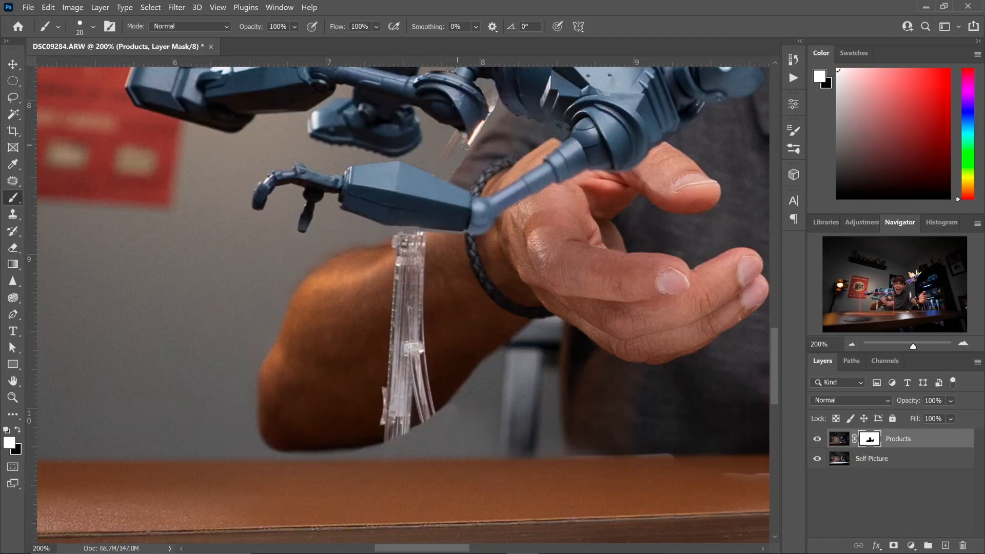
Undo the last mask stroke and refine the Products mask where the man's arm meets the robot's forearm
key("ctrl+z")
key("x")
left_click_drag(446, 230, 400, 218)
key("x")
left_click(93, 26)
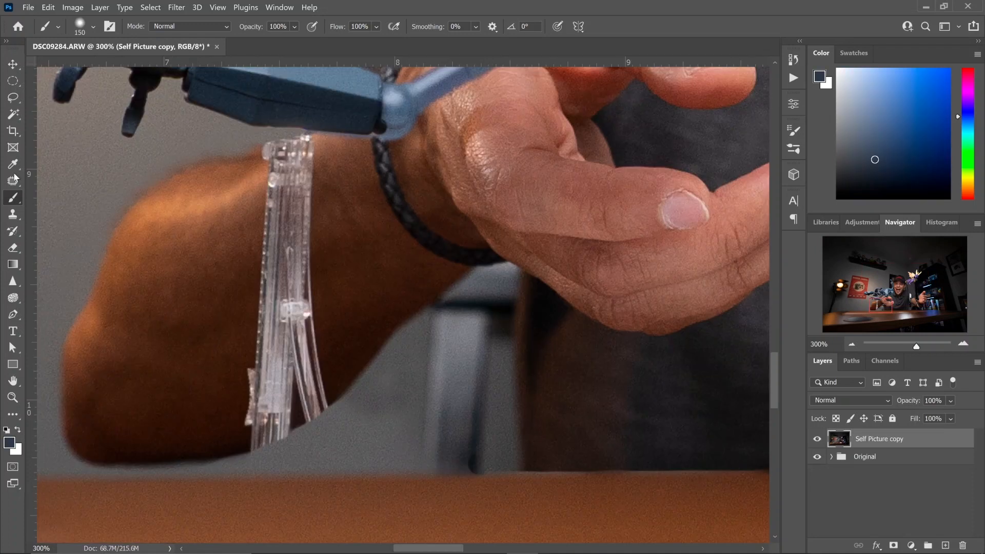
Select the man's forearm behind the clear stand with the Lasso and clone skin over the stand's middle and lower parts
key("l")
mouse_move(472, 267)
left_mouse_down()
mouse_move(211, 465)
mouse_move(272, 450)
left_mouse_up()
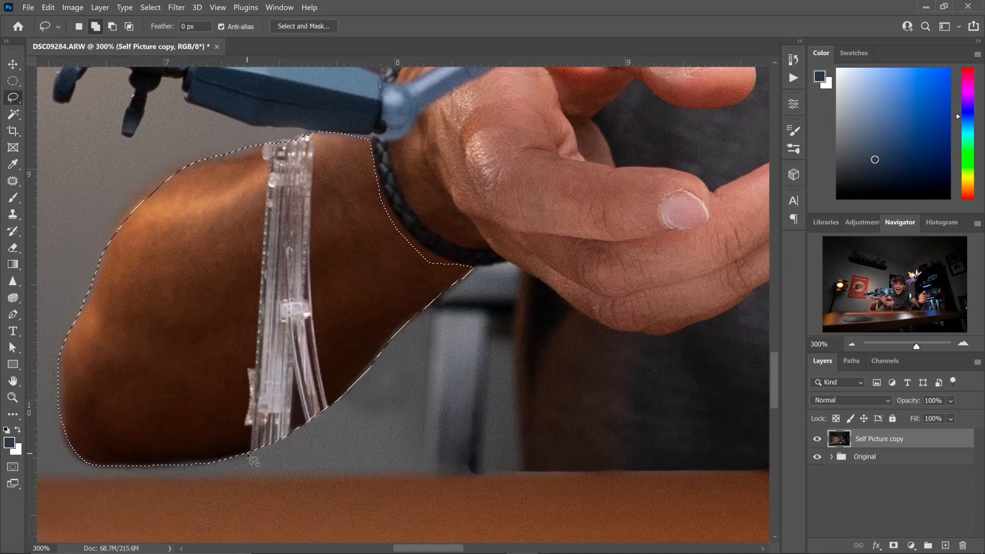
key("s")
left_click(177, 309, "alt")
mouse_move(287, 262)
left_mouse_down()
mouse_move(293, 328)
mouse_move(277, 344)
left_mouse_up()
left_click(374, 337, "alt")
left_click(156, 391, "alt")
mouse_move(252, 384)
left_mouse_down()
mouse_move(272, 431)
mouse_move(324, 411)
left_mouse_up()
Step back through the history and clone forearm skin over the top section of the clear stand
left_click(165, 444, "alt")
left_click(793, 59)
left_click(698, 169)
left_click(794, 60)
left_click(205, 413, "alt")
mouse_move(280, 152)
left_mouse_down()
mouse_move(308, 154)
mouse_move(288, 226)
left_mouse_up()
left_click(200, 235, "alt")
Add a new layer and sample the dark skin tone near the forearm's lower edge for the Brush
left_click(946, 546)
key("b")
left_click(205, 446, "alt")
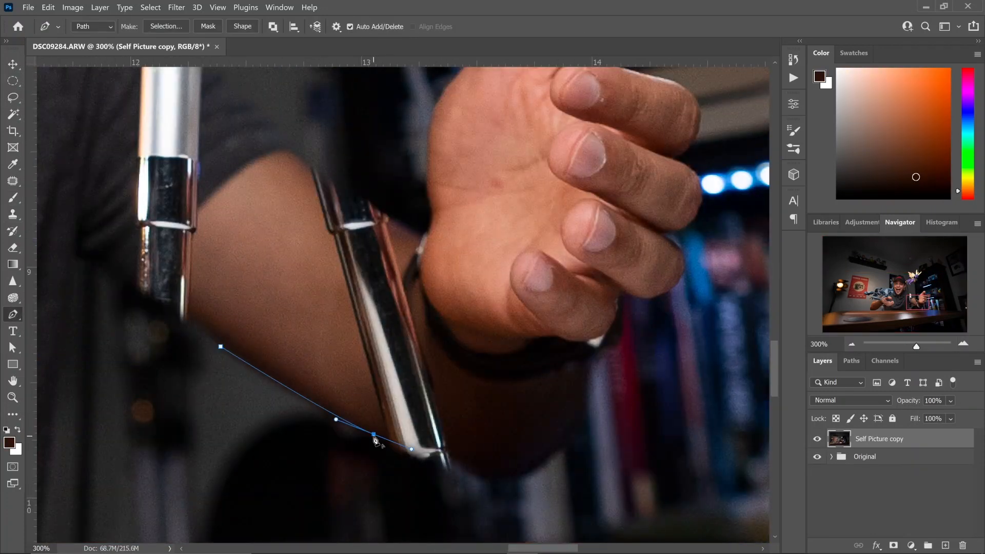
Complete a Pen path around the other forearm crossed by the tripod leg and convert it to a selection
left_click_drag(500, 483, 556, 500)
left_click(575, 363)
left_click_drag(449, 361, 407, 314)
left_click(421, 237)
left_click_drag(286, 154, 226, 165)
left_click(220, 347)
left_click(166, 27)
Clone forearm skin over the tripod leg and the remaining metal edges inside the selection at 100% opacity
key("s")
key("0")
left_click(302, 222, "alt")
mouse_move(339, 205)
left_mouse_down()
mouse_move(370, 247)
mouse_move(403, 440)
mouse_move(355, 394)
left_mouse_up()
left_click(299, 251, "alt")
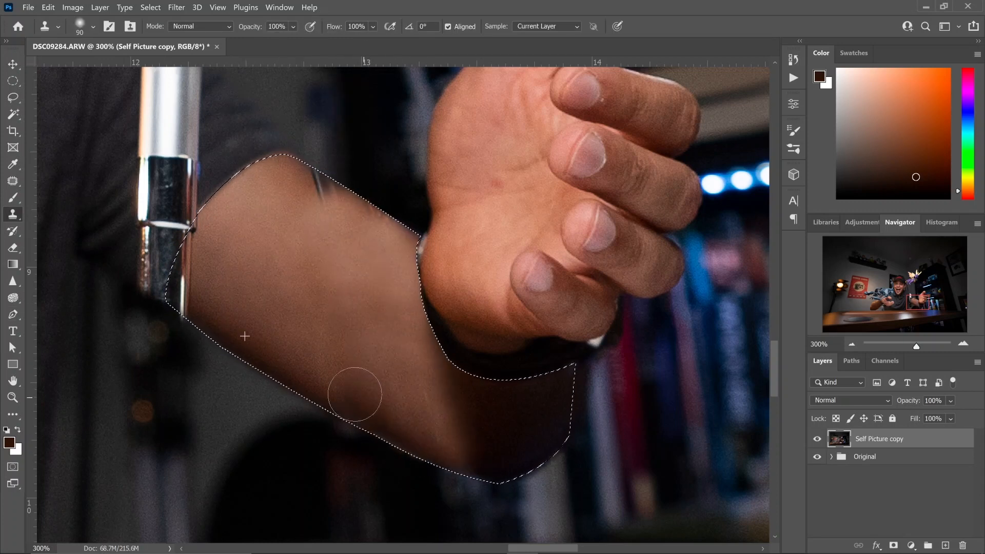
left_click(385, 408, "alt")
left_click_drag(465, 436, 460, 455)
left_click_drag(314, 172, 328, 202)
left_click(284, 262, "alt")
left_click_drag(195, 226, 179, 308)
Add a new layer and paint soft skin shading along the retouched forearm's edges at 25% opacity
left_click(945, 546)
key("b")
left_click_drag(303, 164, 405, 231)
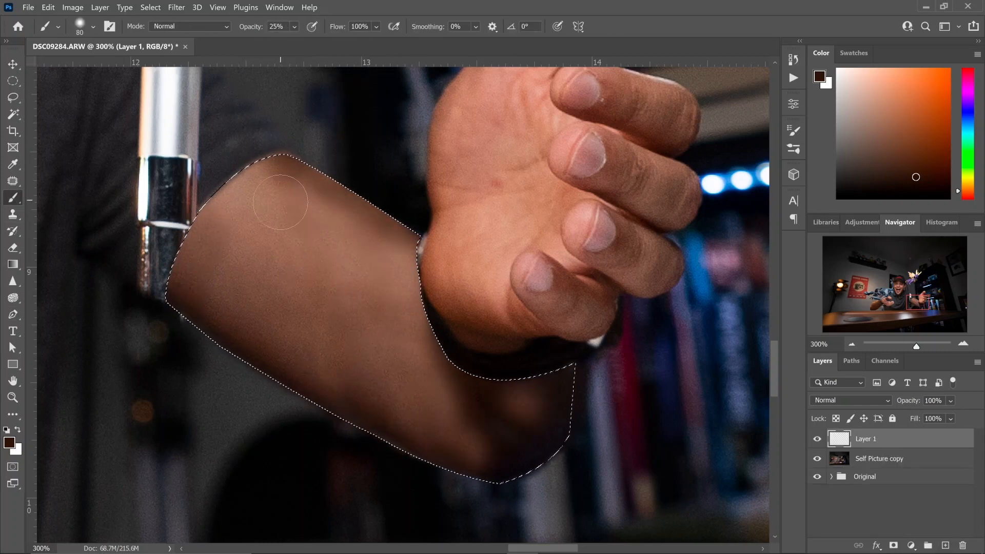
left_click(547, 402, "alt")
left_click(409, 387, "alt")
left_click_drag(461, 421, 409, 387)
Retouch the remaining tripod parts on the Self Picture copy layer by cloning the surrounding texture over them
left_click(879, 459)
left_click_drag(257, 205, 488, 337)
left_click(13, 215)
left_click(464, 206, "alt")
mouse_move(418, 169)
left_mouse_down()
mouse_move(398, 159)
mouse_move(378, 167)
mouse_move(422, 291)
mouse_move(417, 321)
mouse_move(382, 381)
left_mouse_up()
left_click(324, 163, "alt")
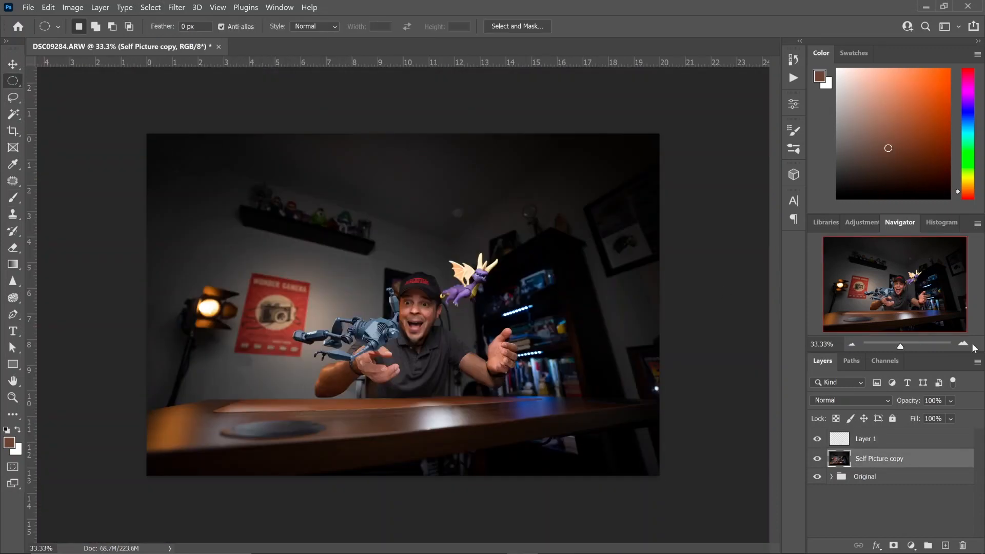
Patch the uneven skin area on the retouched forearm near the wristband
scroll(552, 426, "up", 3)
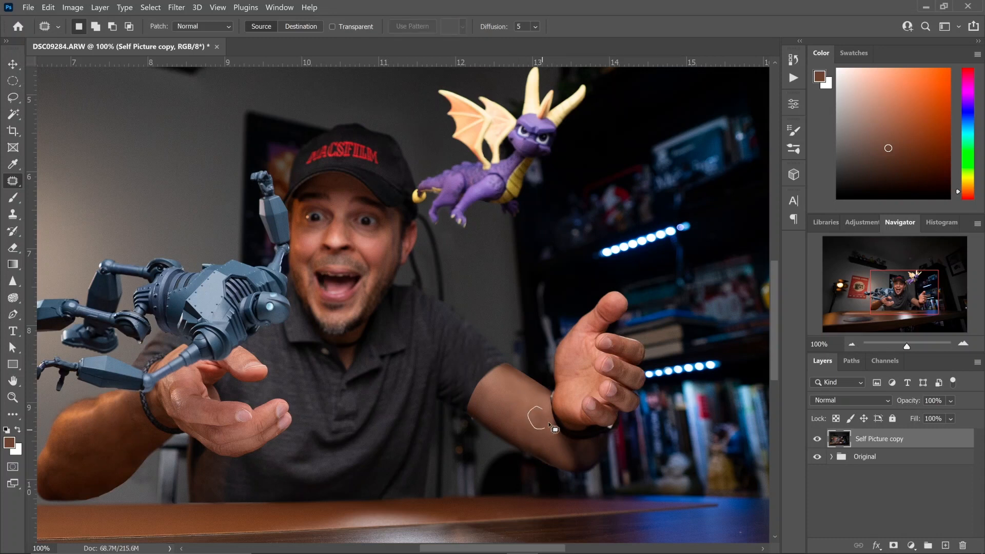
left_click_drag(549, 425, 543, 409)
left_click(13, 214)
scroll(467, 462, "up", 3)
scroll(392, 321, "down", 4)
Set up the Blur tool at 22% strength for the area around the robot's forearm and open Liquify
left_click(13, 281)
left_click(60, 281)
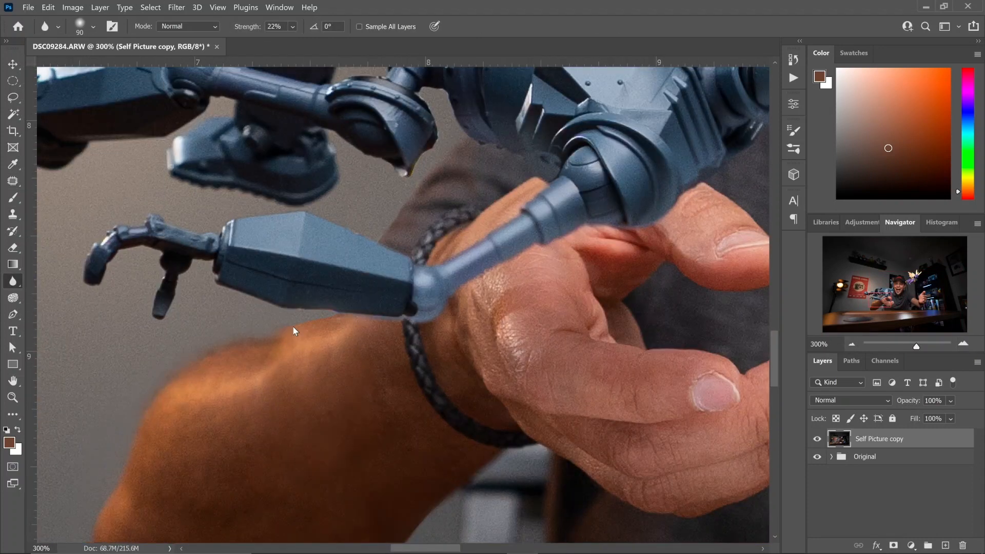
key("ctrl+shift+x")
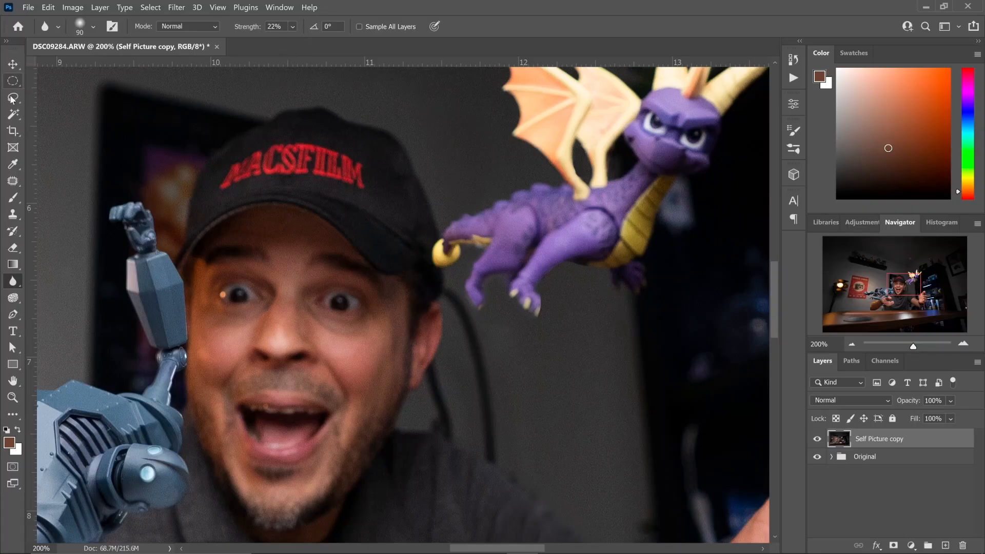
Outline the purple dragon's hind legs and tail with the Lasso and paste the selection in place on a new layer
right_click(12, 99)
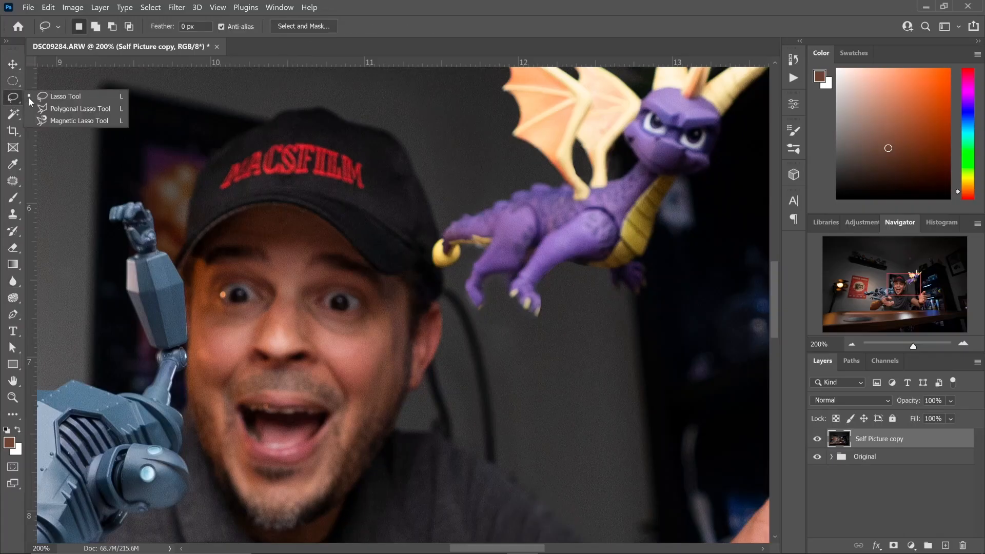
left_click(61, 97)
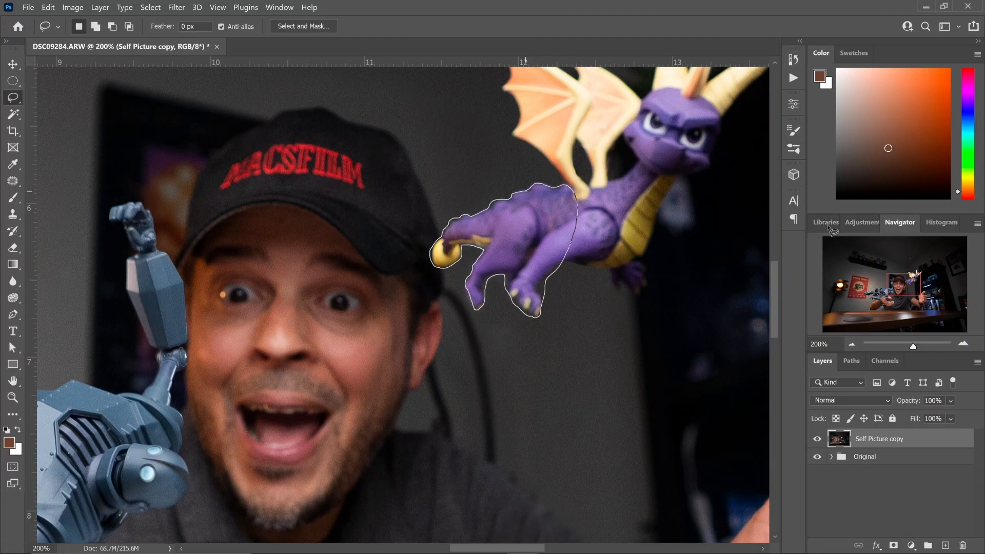
left_click(852, 344)
left_click(852, 344)
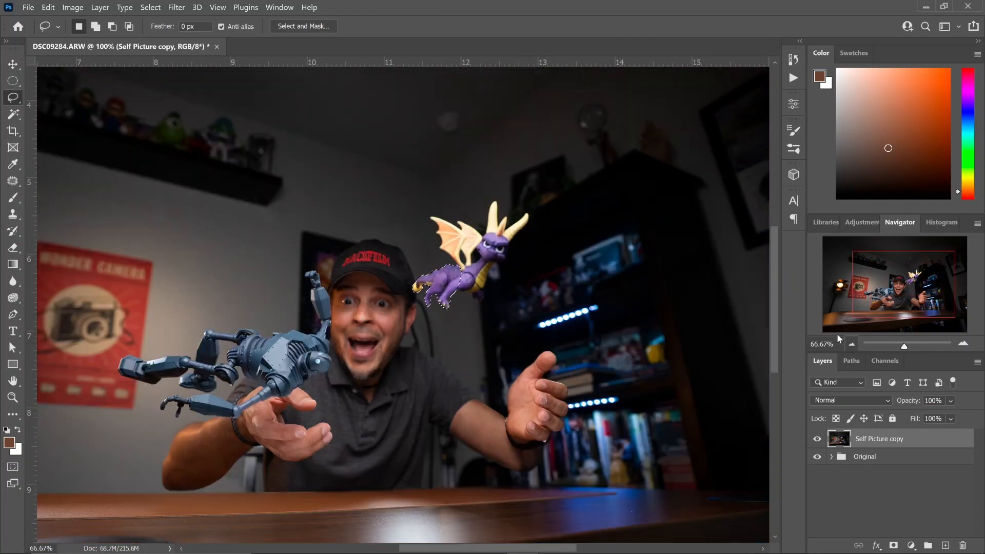
left_click(48, 7)
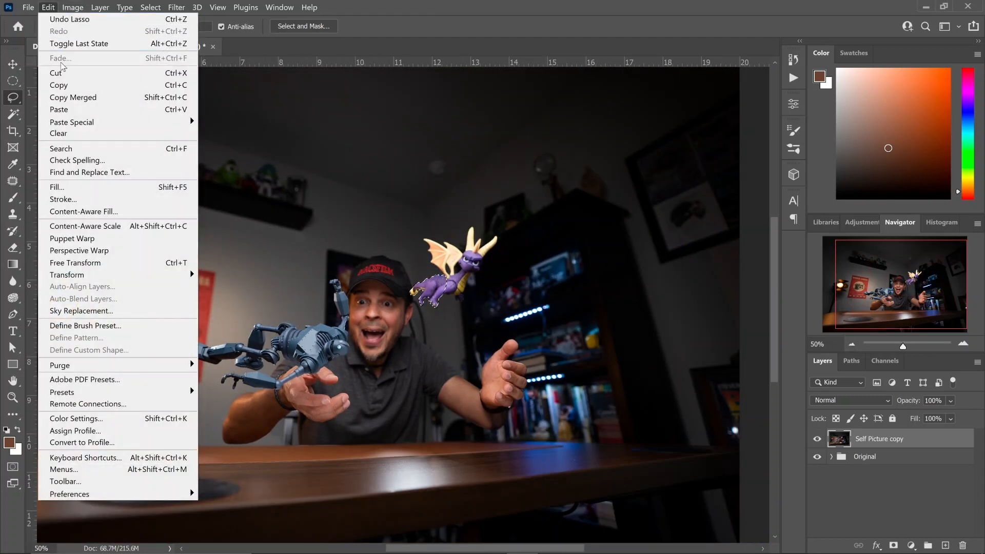
left_click(70, 85)
left_click(47, 7)
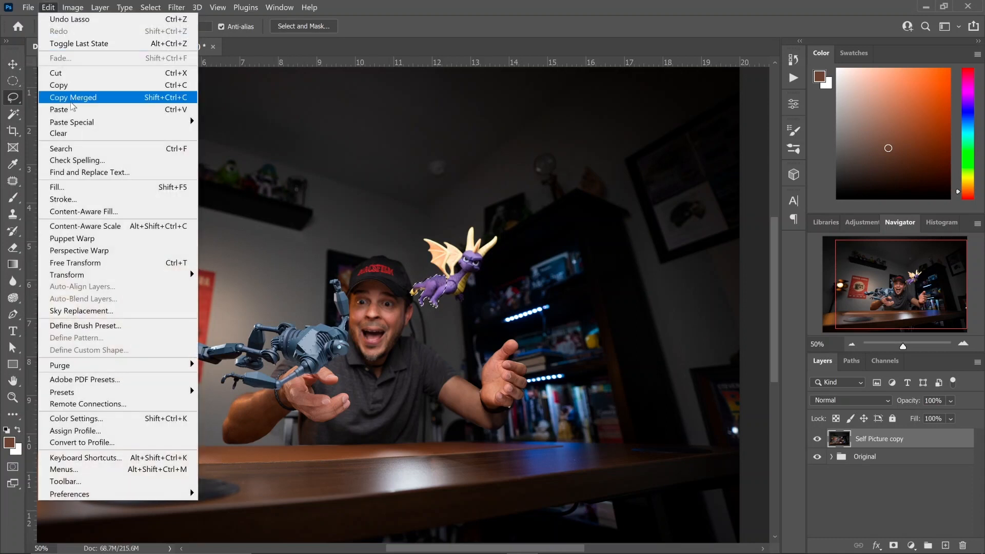
left_click(215, 134)
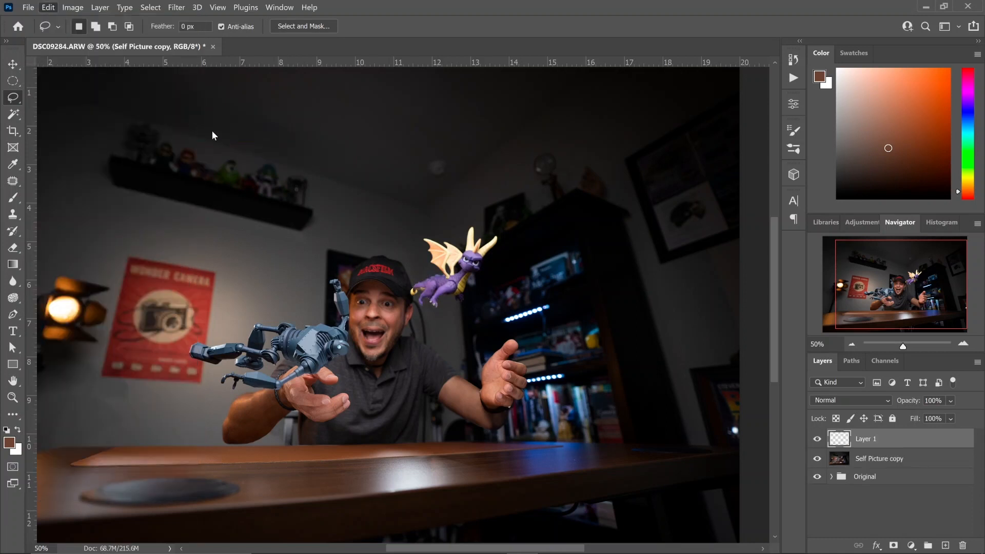
Apply a Motion Blur to the copied dragon hindquarters at an angle of 11° and a distance of 27 pixels
left_click(172, 10)
mouse_move(220, 154)
left_click(388, 222)
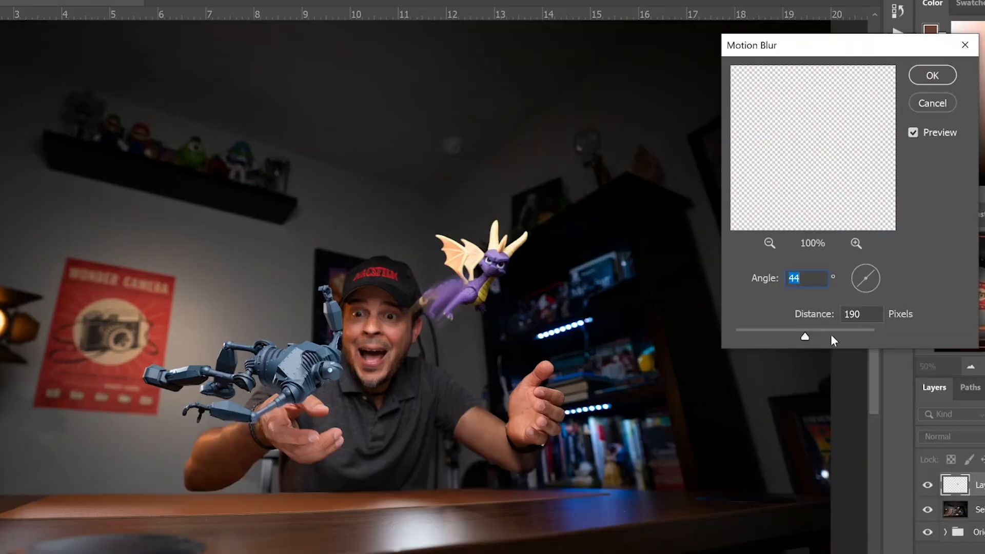
mouse_move(875, 281)
left_mouse_down()
mouse_move(873, 269)
mouse_move(880, 276)
left_mouse_up()
left_click_drag(805, 336, 765, 336)
key("Tab")
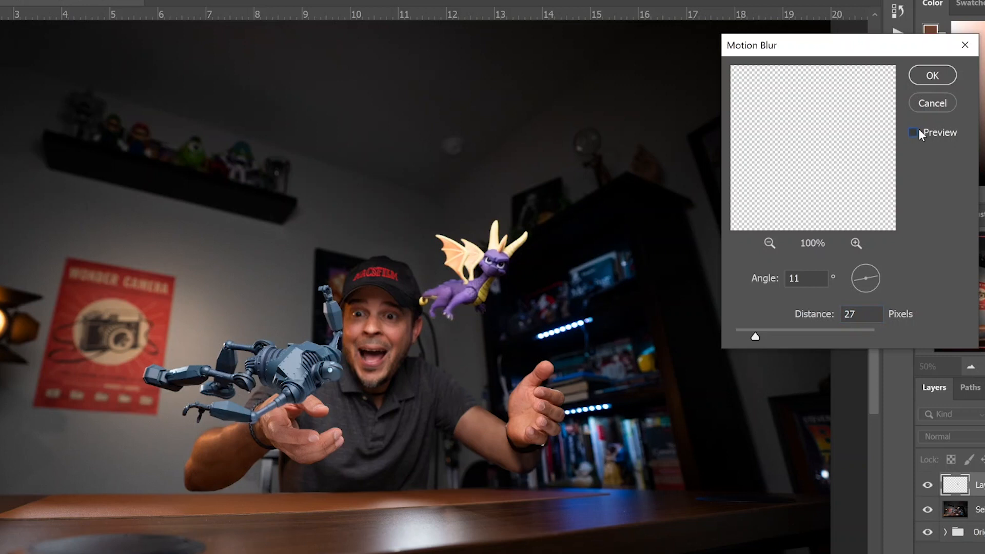
left_click(934, 76)
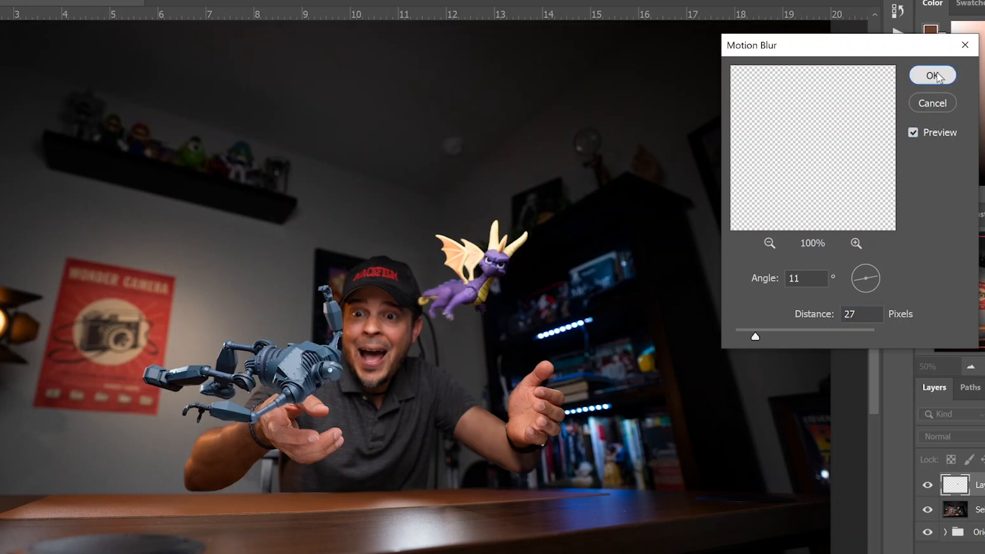
Outline the robot's raised hand and forearm with the Lasso on the Self Picture copy layer
key("ctrl+plus")
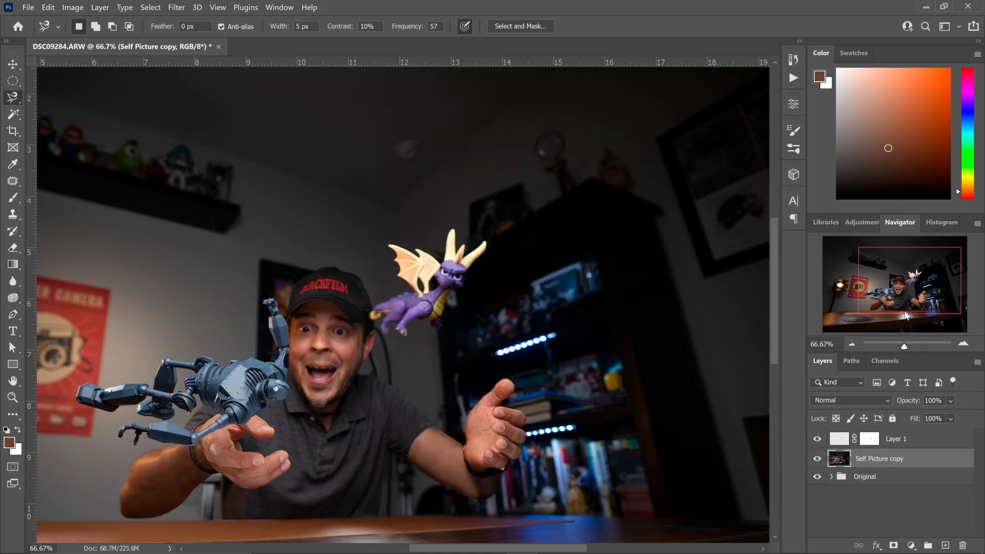
left_click_drag(911, 287, 896, 294)
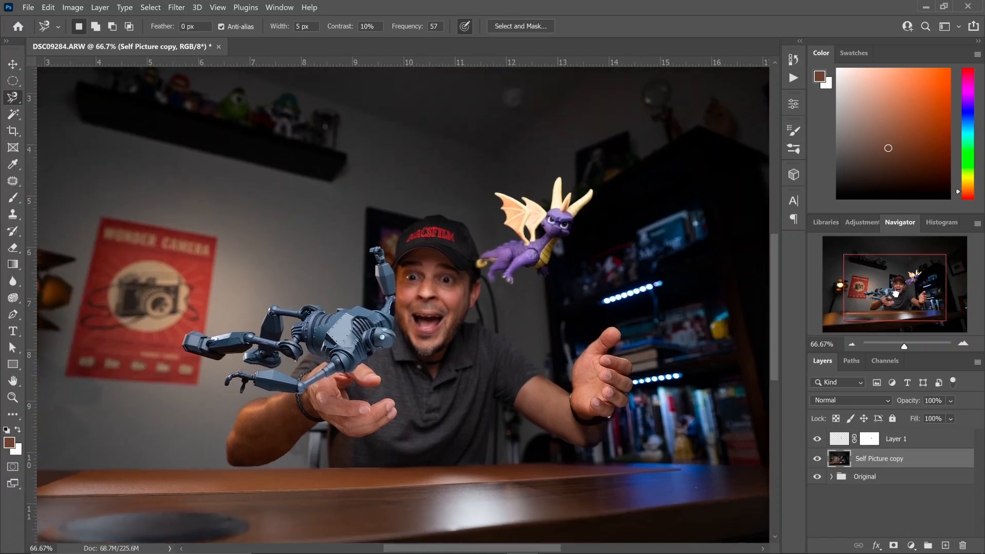
left_click(964, 344)
left_click(965, 344)
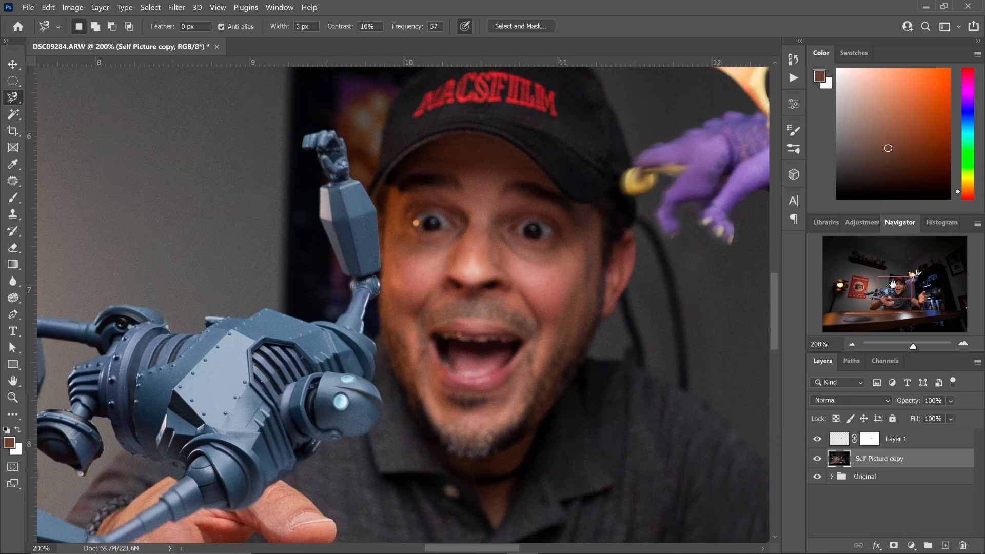
key("ctrl+minus")
left_click(55, 102)
scroll(393, 256, "up", 5)
mouse_move(399, 370)
left_mouse_down()
mouse_move(413, 345)
mouse_move(409, 276)
left_mouse_up()
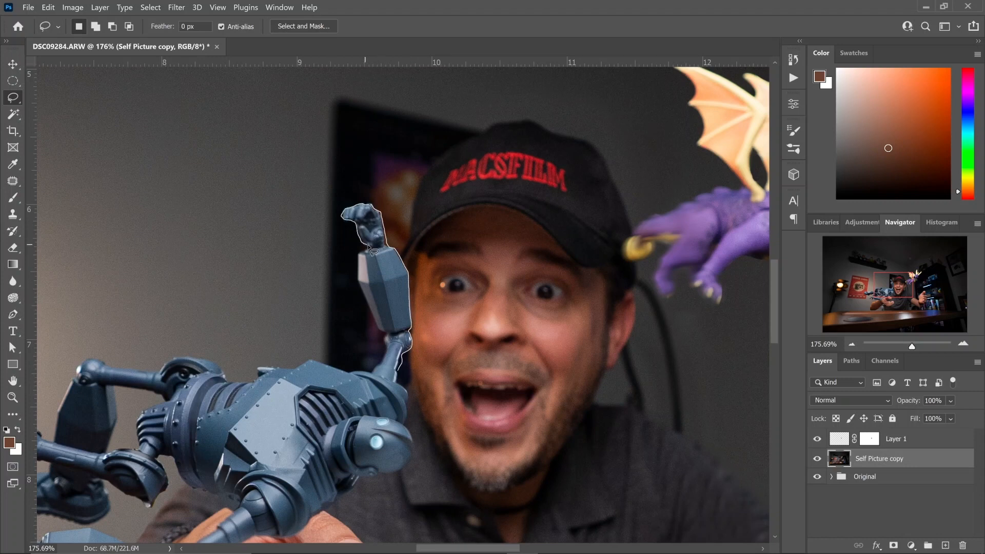
left_click_drag(383, 376, 396, 377)
Copy the selected robot arm in place onto a new layer and try a Motion Blur on it
left_click(48, 8)
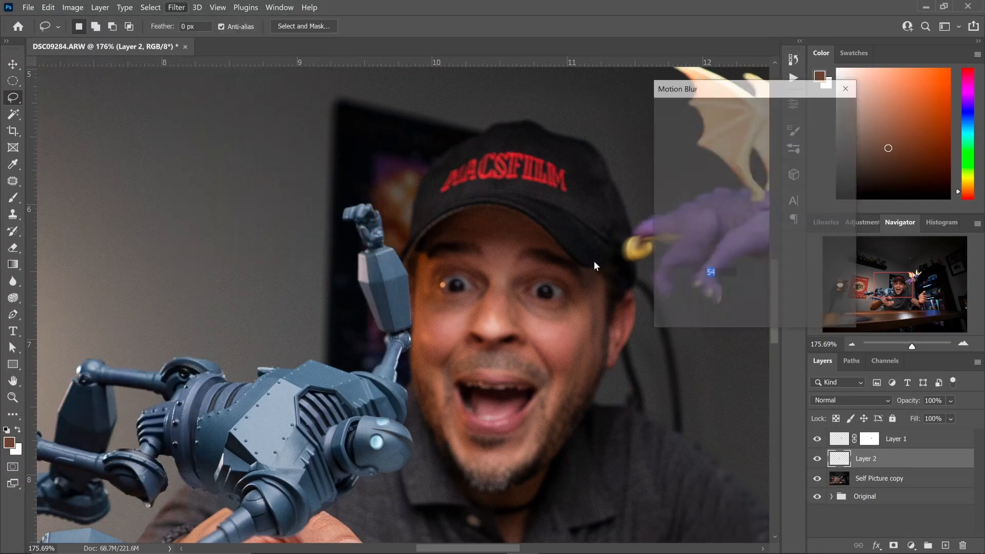
left_click(678, 320)
left_click(807, 157)
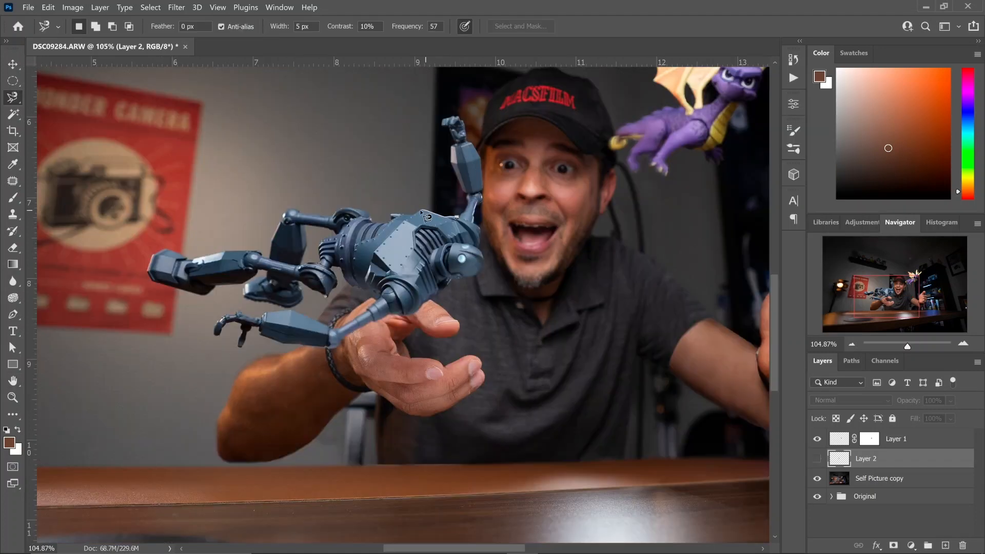
Outline the robot's body with the Magnetic Lasso and paste its Self Picture copy pixels in place on a new layer
mouse_move(421, 212)
left_mouse_down()
mouse_move(295, 213)
mouse_move(268, 259)
mouse_move(178, 257)
mouse_move(156, 284)
mouse_move(256, 283)
mouse_move(289, 309)
mouse_move(340, 289)
mouse_move(333, 269)
mouse_move(381, 299)
mouse_move(344, 325)
mouse_move(262, 312)
mouse_move(215, 332)
mouse_move(361, 339)
left_mouse_up()
mouse_move(429, 313)
left_mouse_down()
mouse_move(483, 253)
mouse_move(459, 220)
left_mouse_up()
left_click(459, 220)
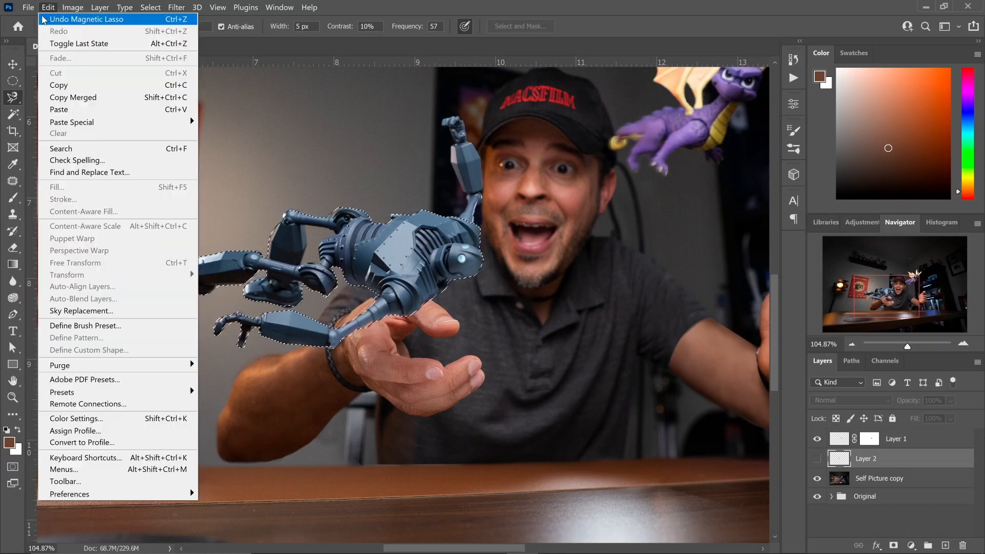
left_click(47, 8)
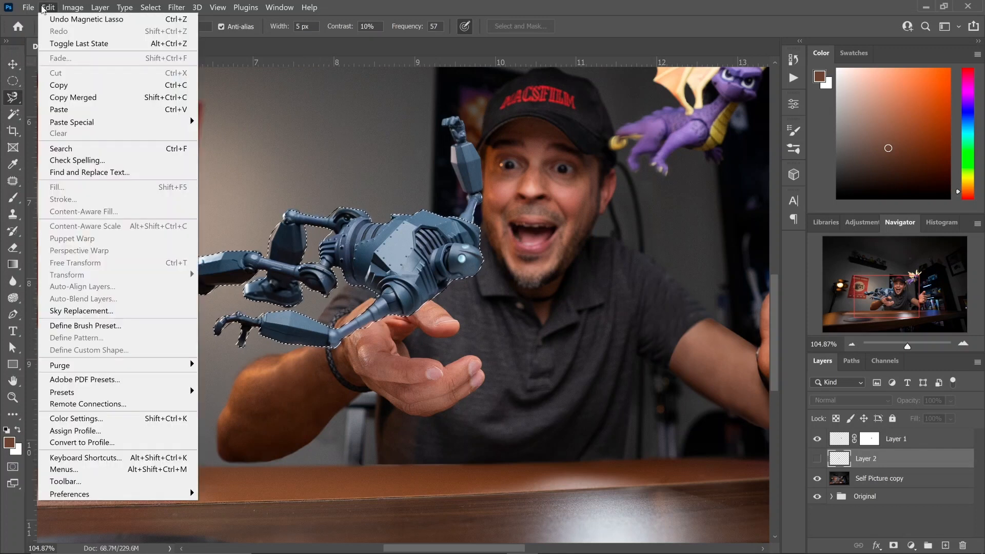
left_click(82, 41)
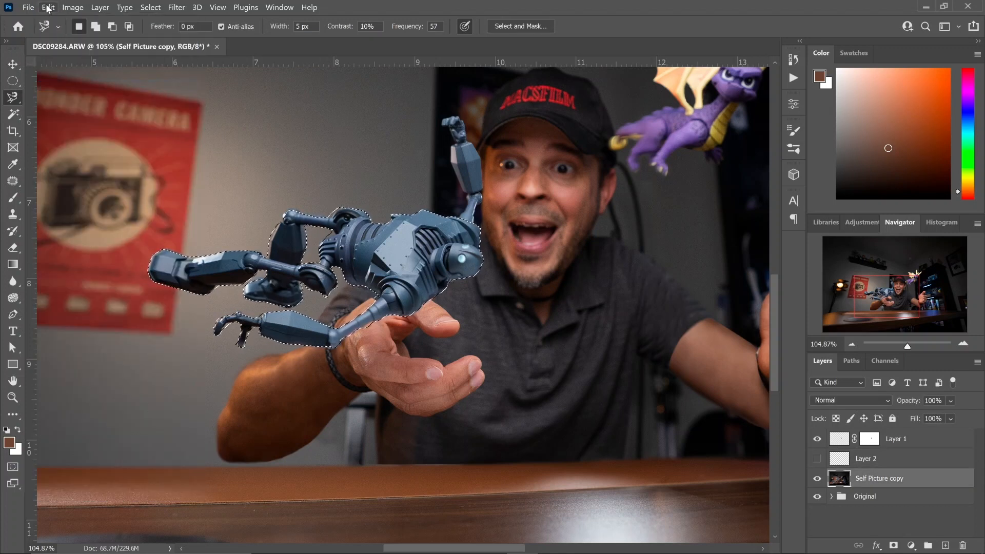
left_click(48, 7)
mouse_move(94, 124)
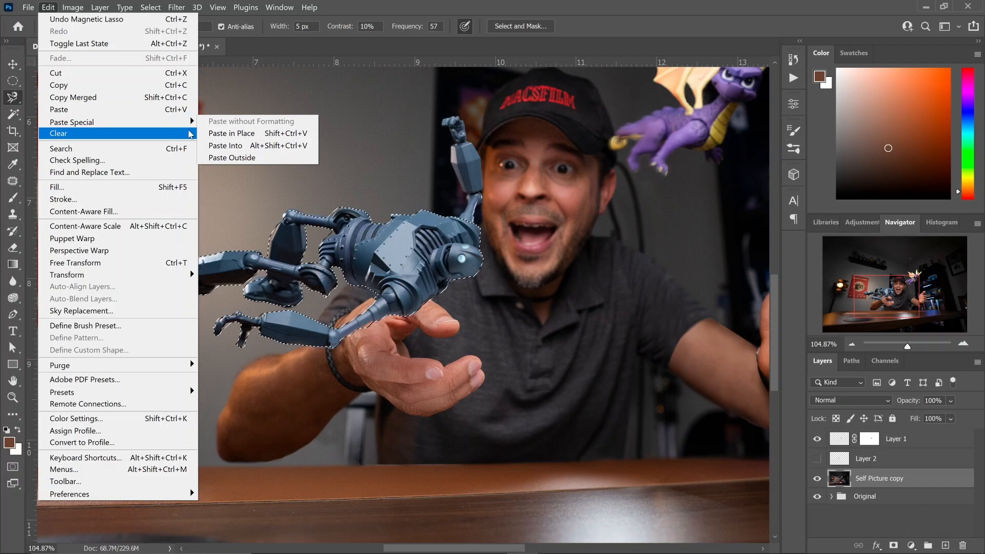
left_click(213, 134)
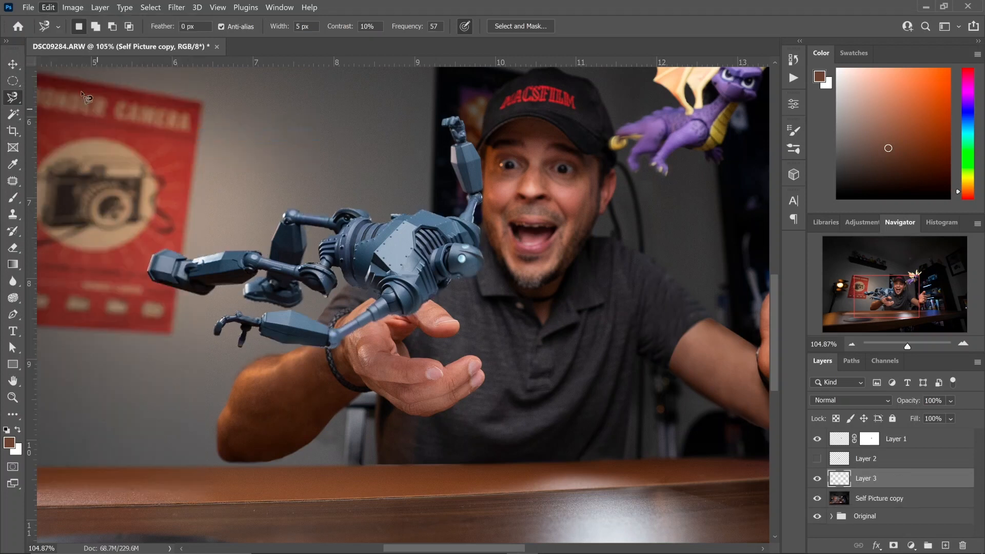
Apply a Motion Blur to the copied robot body at an angle of 56° and a distance of 504 pixels
left_click(181, 9)
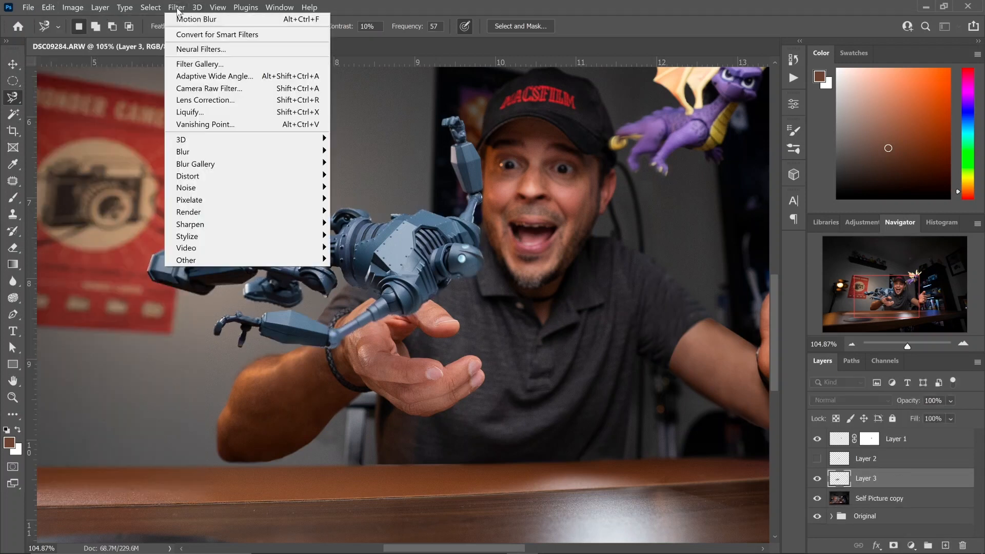
mouse_move(250, 151)
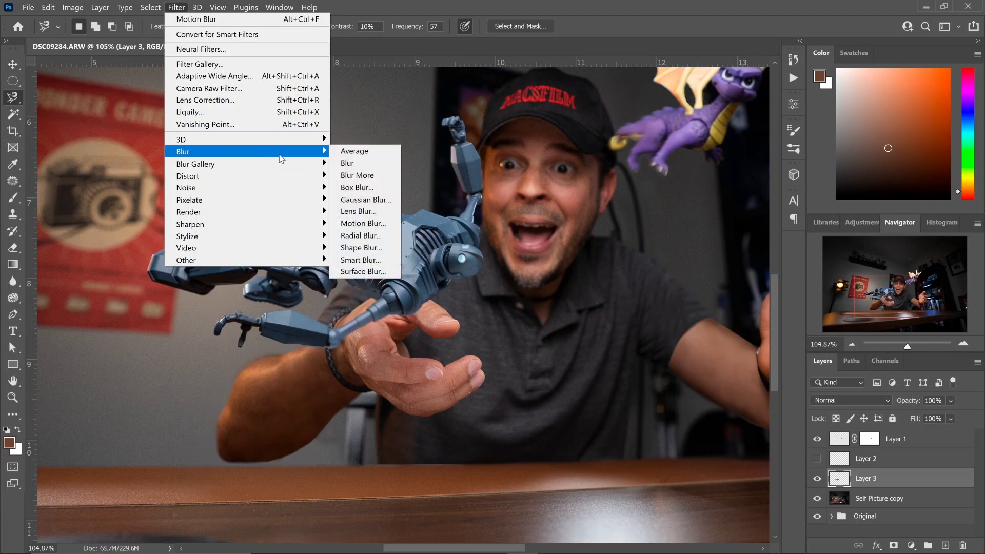
left_click(377, 223)
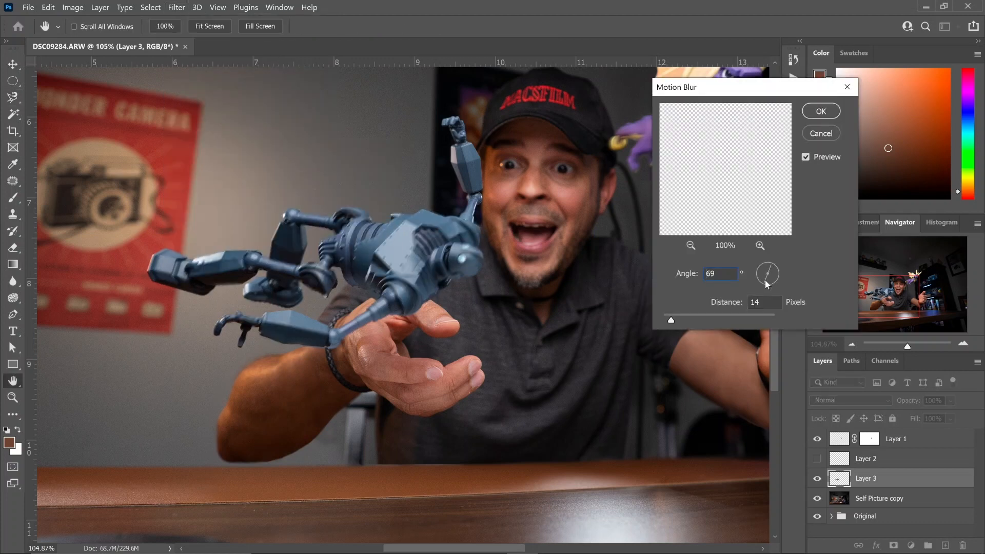
left_click_drag(686, 323, 707, 322)
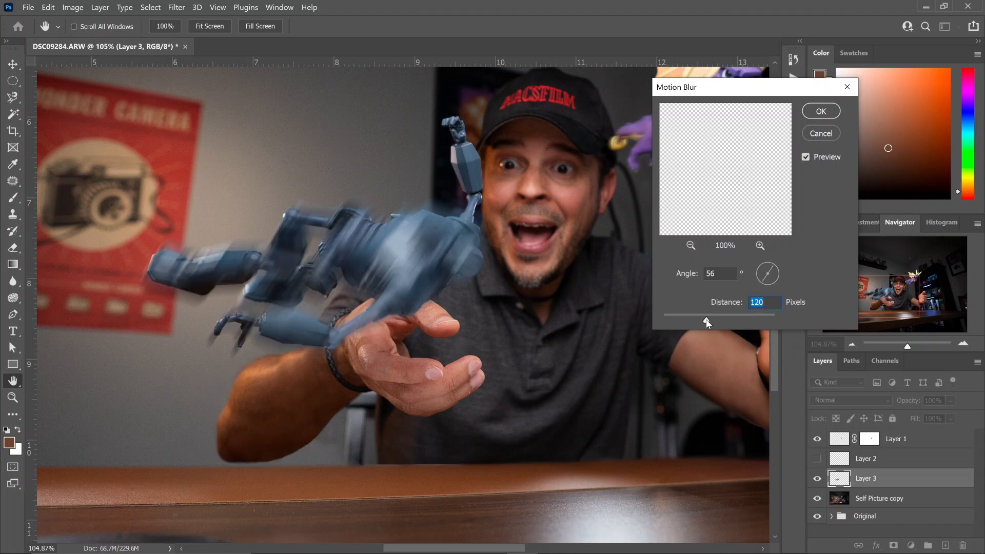
left_click_drag(711, 321, 749, 323)
left_click_drag(748, 323, 744, 326)
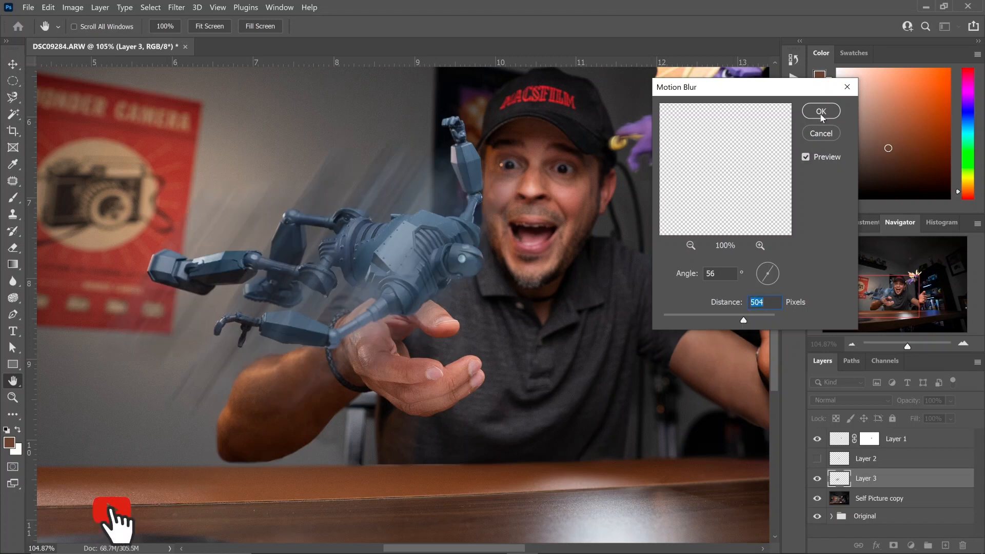
left_click(822, 111)
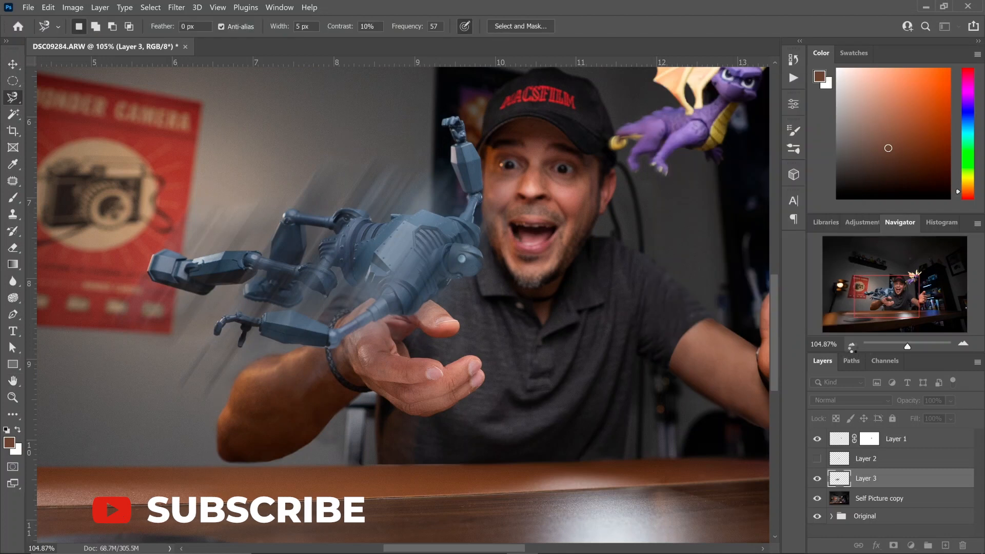
Move the blurred robot copy down and left so its streaks trail beneath the robot, and rotate it about 4.23°
left_click(852, 345)
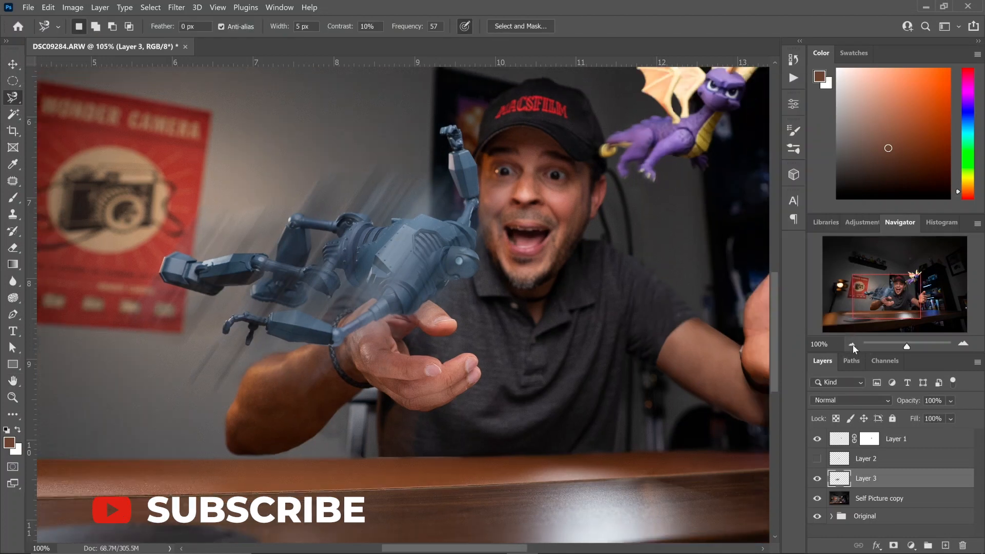
left_click(853, 345)
key("v")
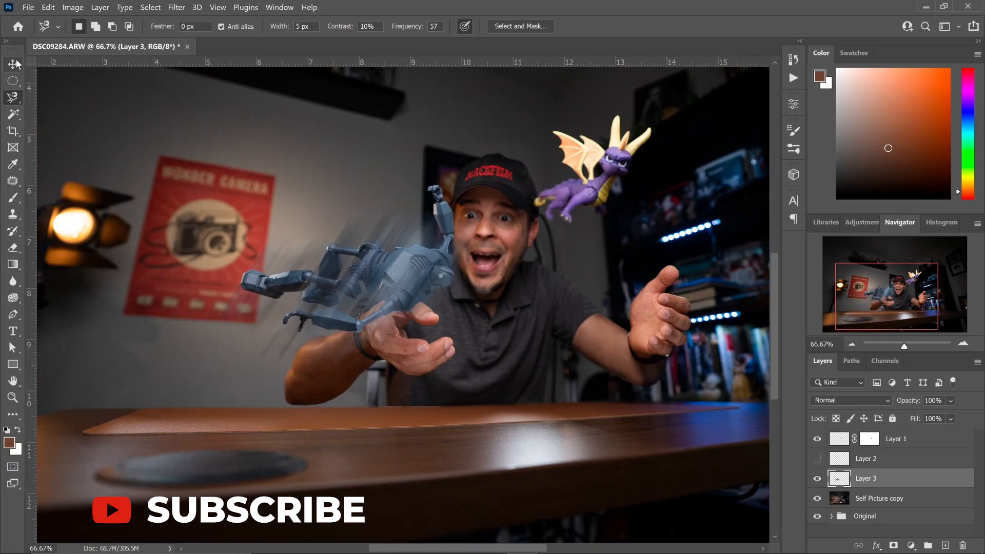
left_click_drag(385, 267, 355, 325)
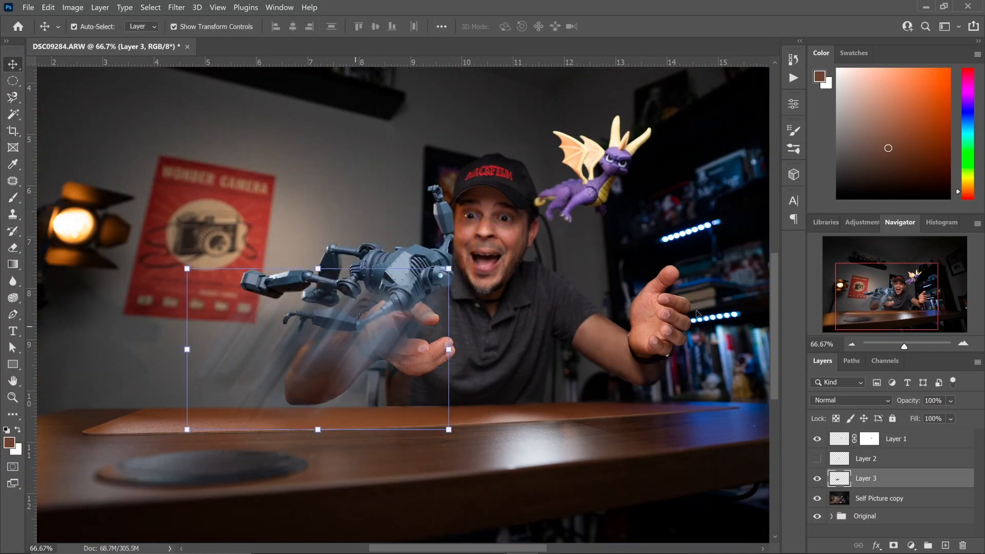
left_click(854, 347)
left_click(964, 343)
left_click_drag(462, 262, 477, 269)
left_click_drag(406, 288, 390, 315)
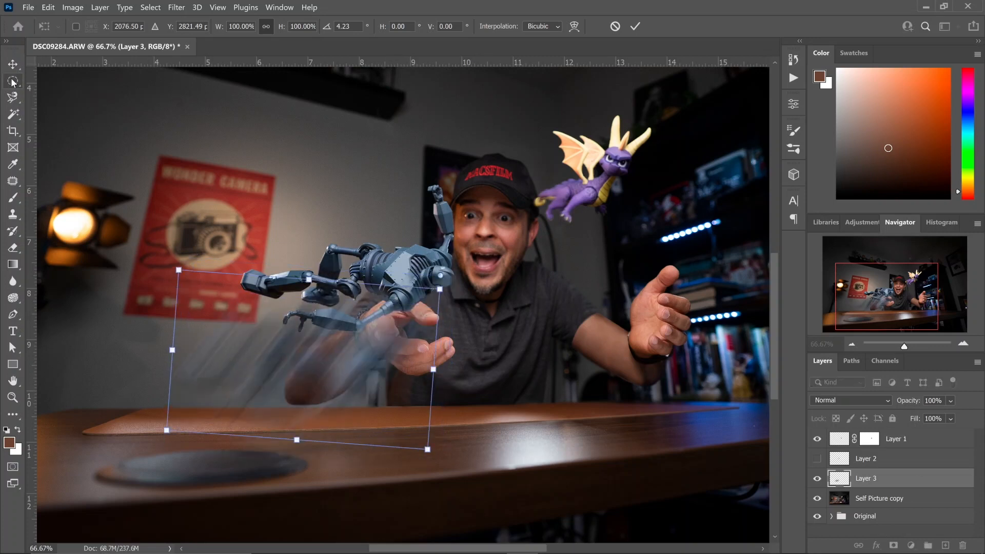
Add a layer mask to Layer 3 and paint black at 25% opacity over the blur covering the man's forearm and the desk
left_click(880, 497)
left_click(879, 480)
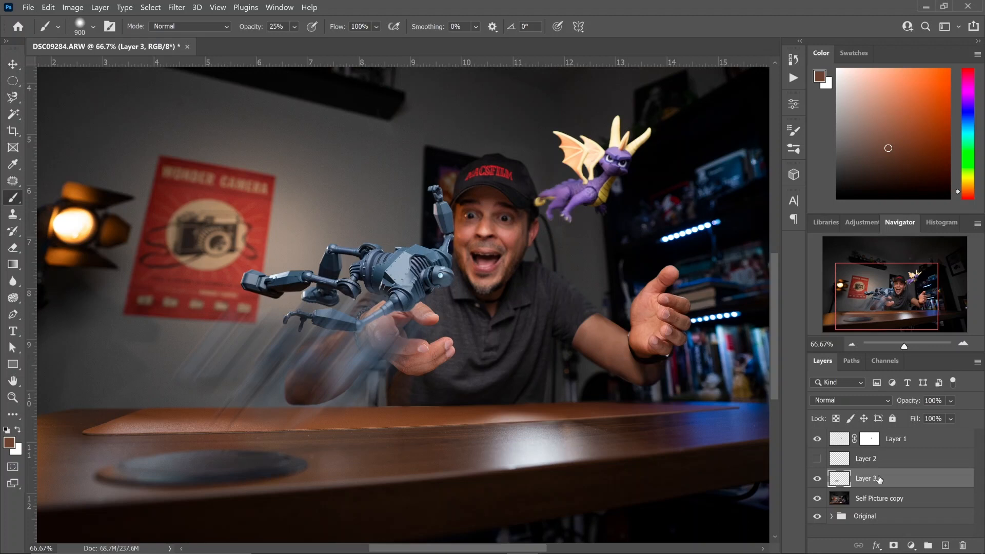
left_click(894, 546)
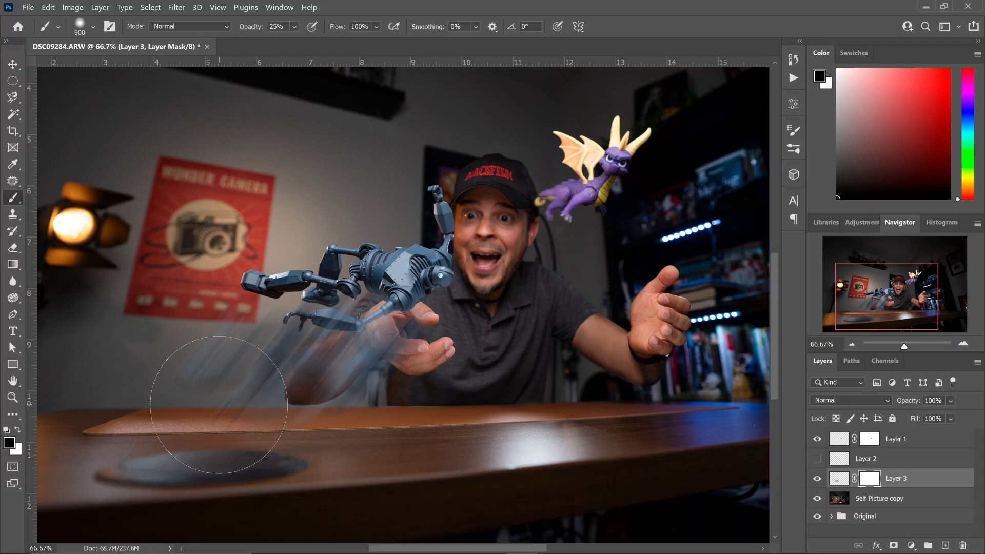
left_click(304, 395)
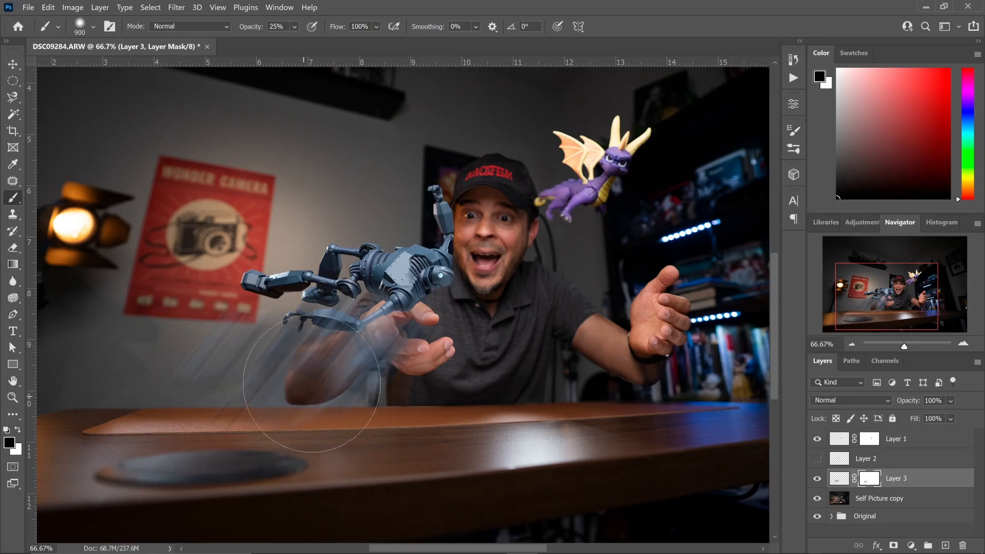
left_click(331, 365)
left_click(378, 402)
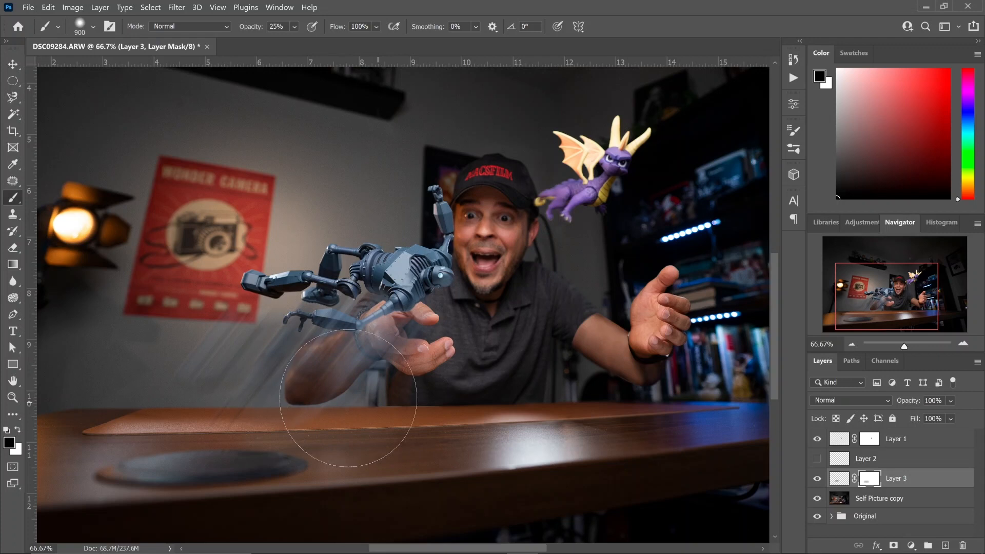
left_click(348, 400)
Lower the brush opacity to 9% and softly fade the outer blur streaks beneath the robot on the mask
left_click(294, 27)
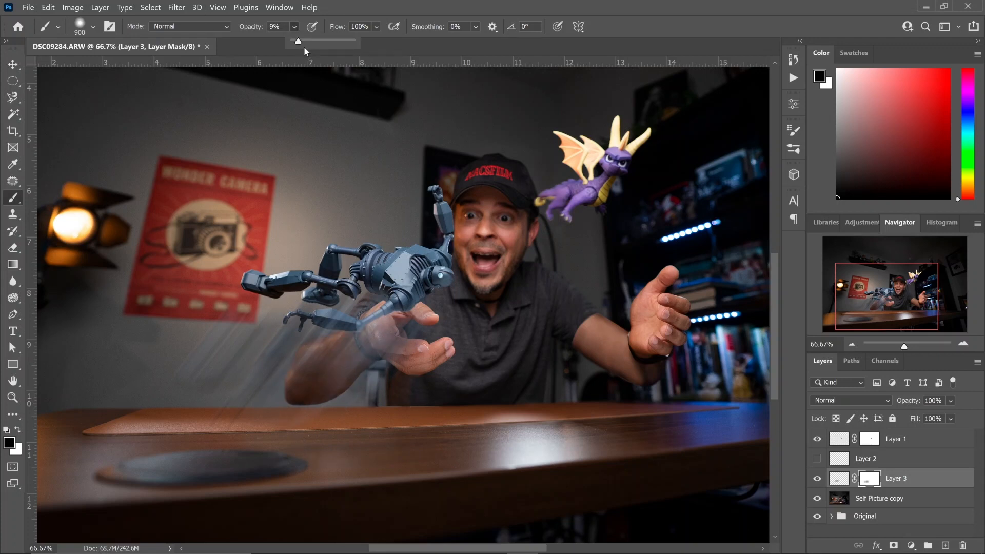
left_click(243, 407)
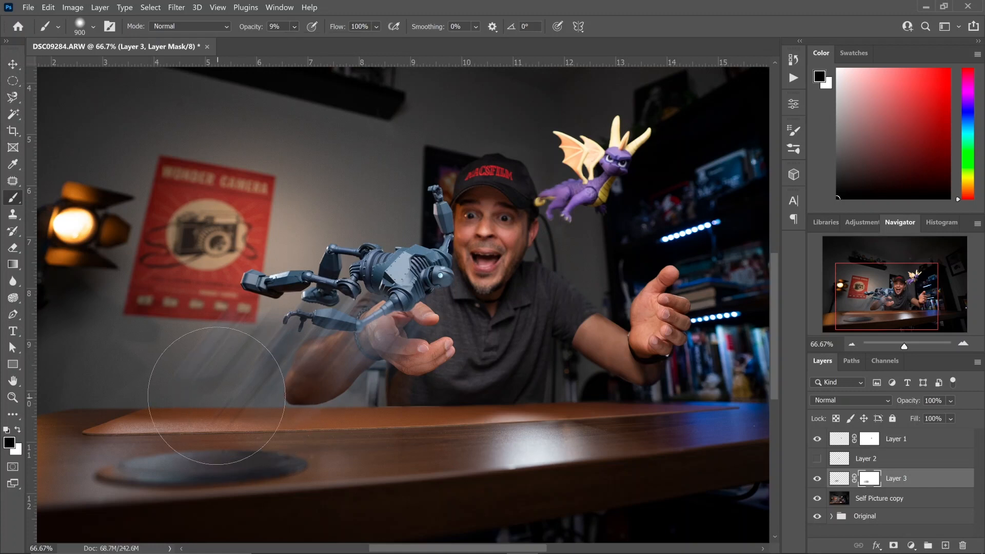